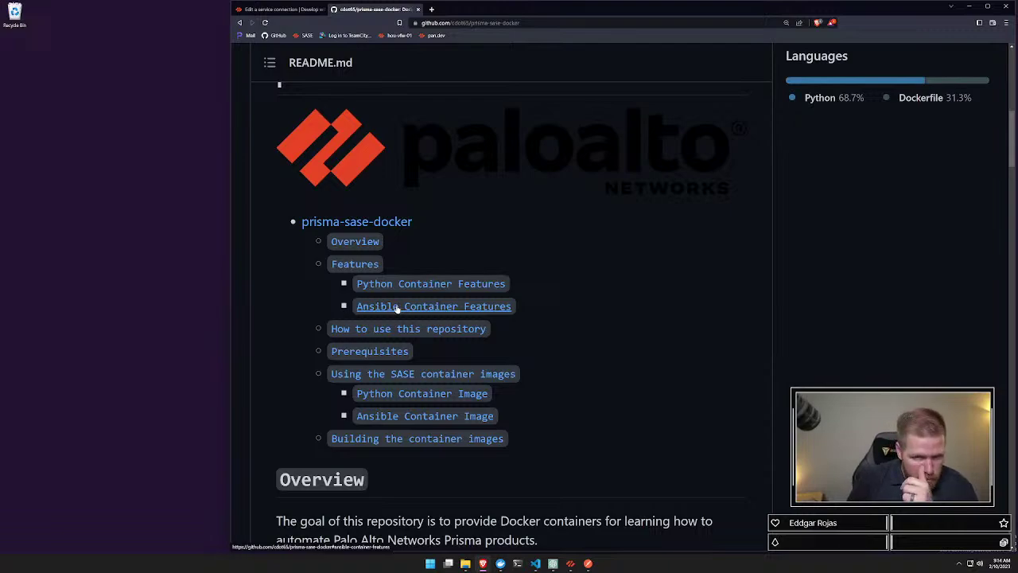
# Step: Fork prisma-sase-docker into your own account with only the dev branch, then open the fork
pyautogui.scroll(-9, 441, 320)
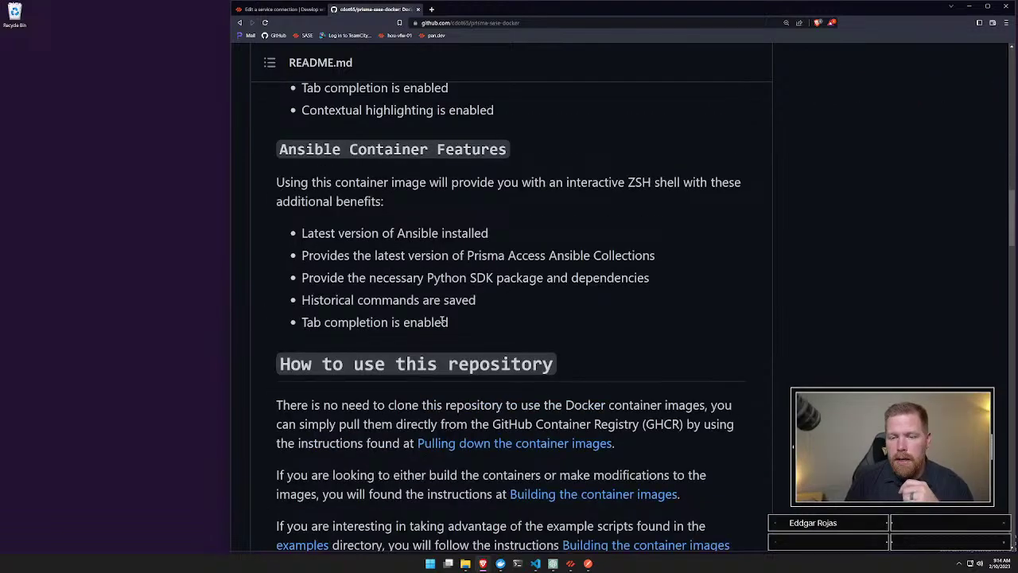
pyautogui.scroll(-12, 442, 321)
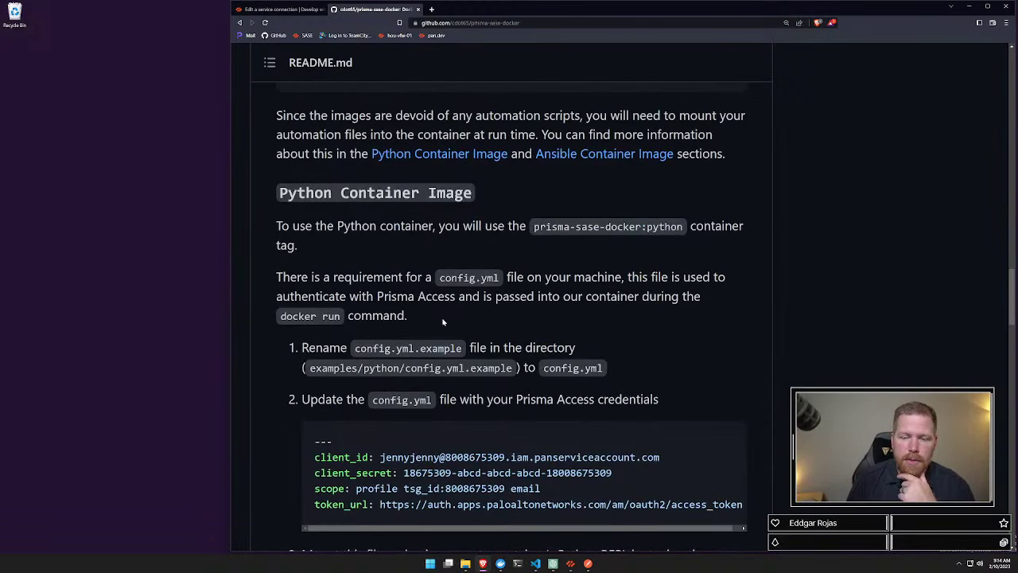
pyautogui.scroll(-3, 443, 321)
pyautogui.scroll(7, 445, 318)
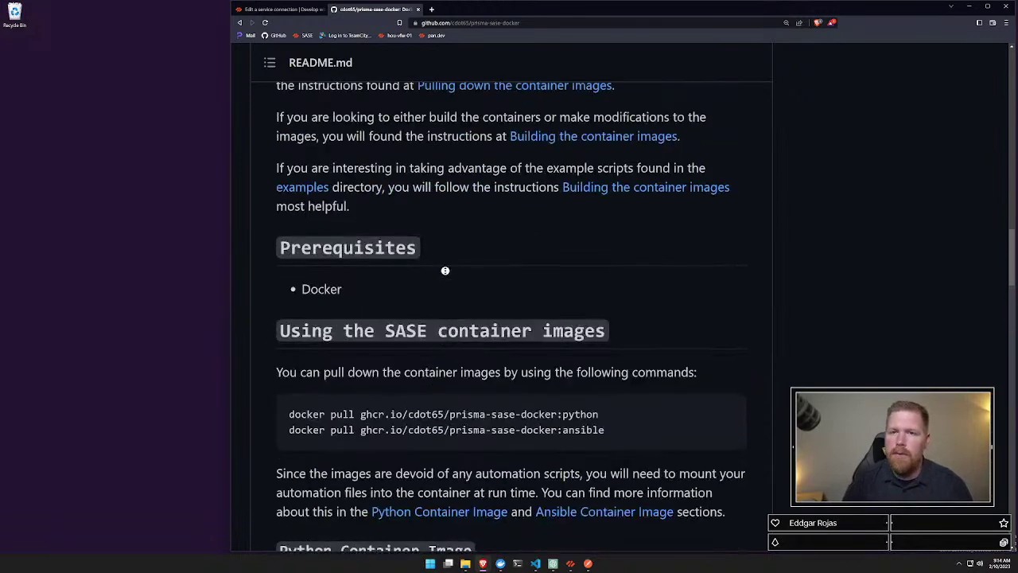
pyautogui.scroll(1, 1005, 250)
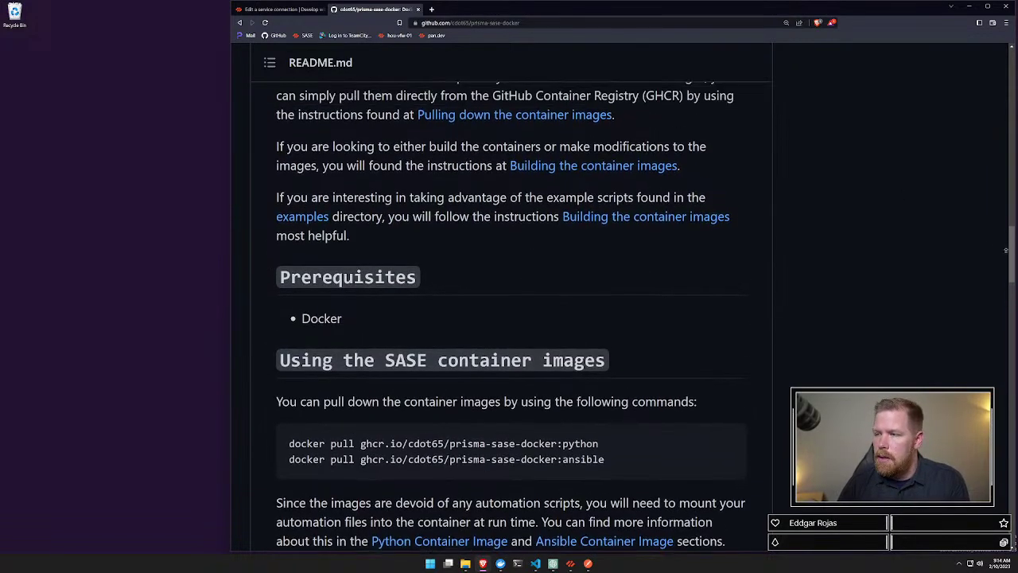
pyautogui.scroll(15, 1005, 250)
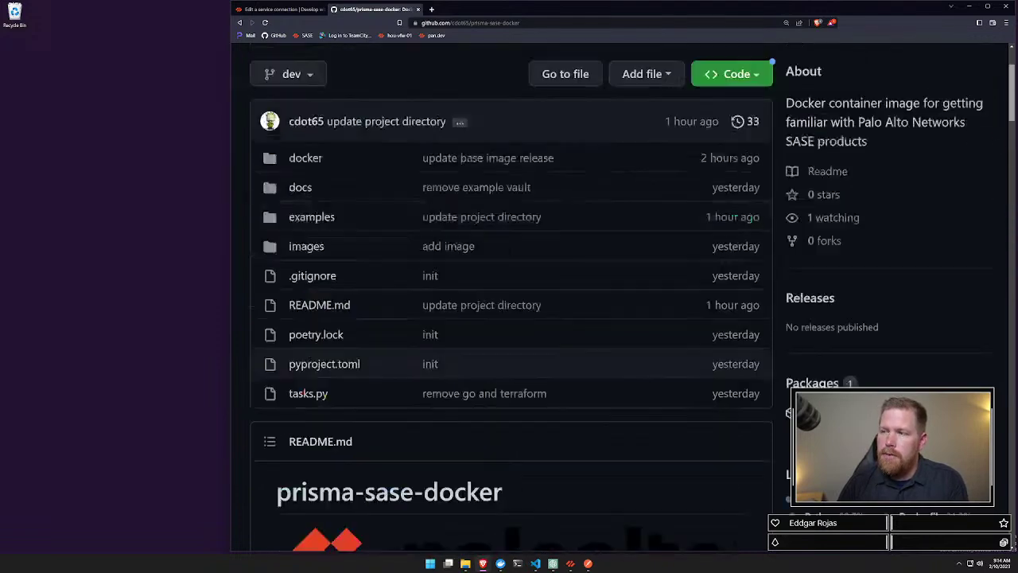
pyautogui.scroll(3, 1005, 250)
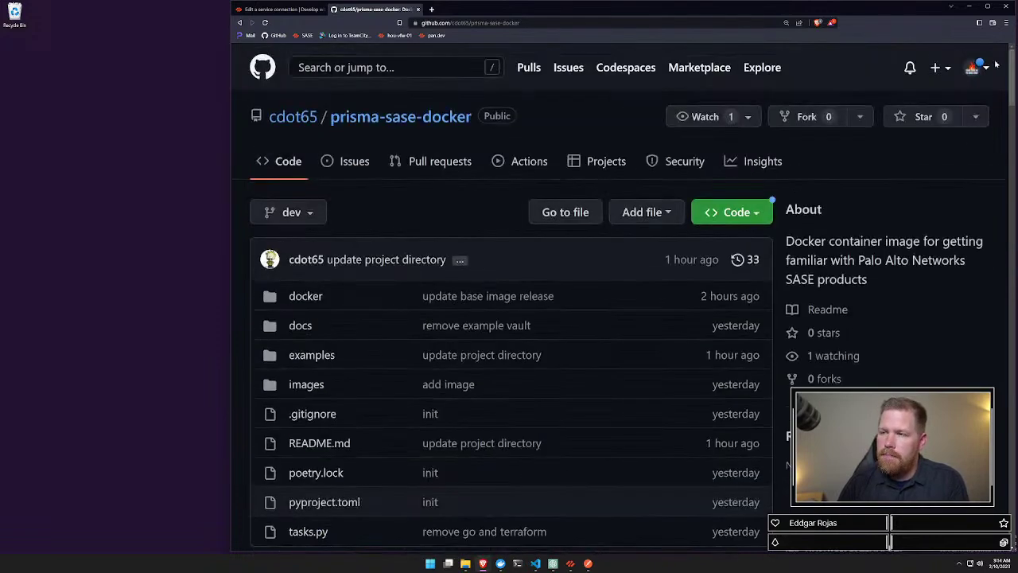
pyautogui.click(811, 118)
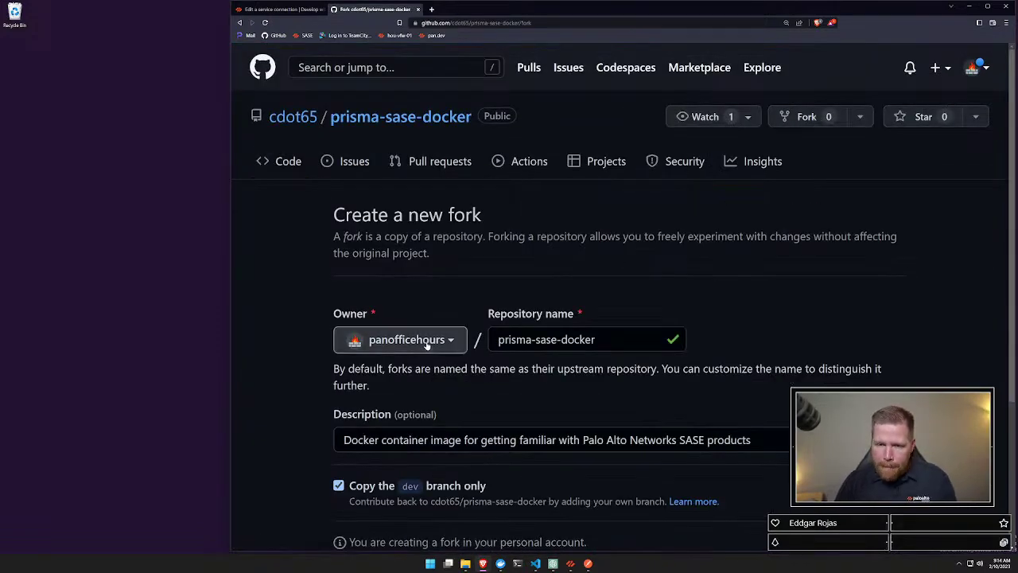
pyautogui.scroll(-2, 427, 342)
pyautogui.click(362, 474)
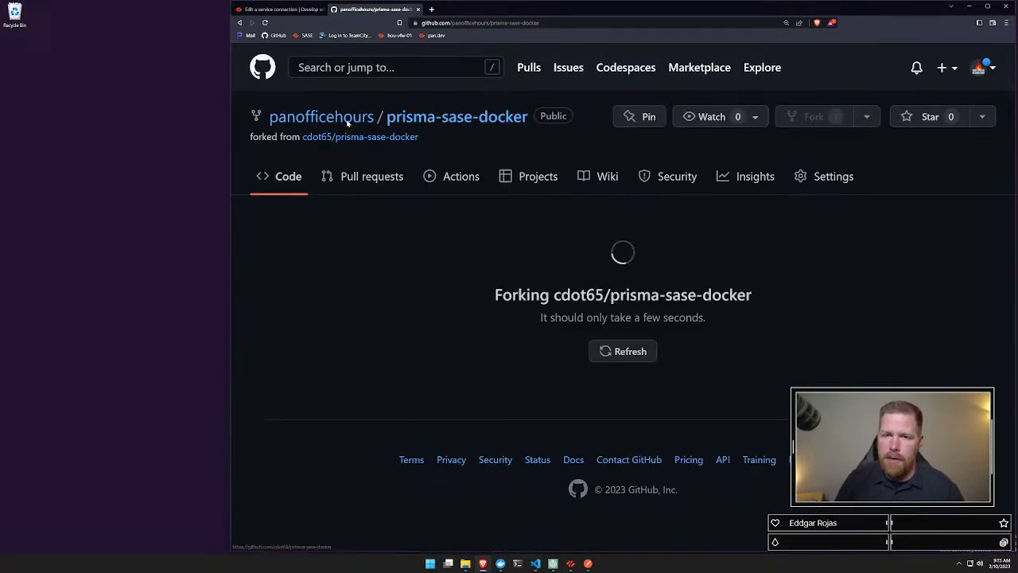
pyautogui.moveTo(324, 125)
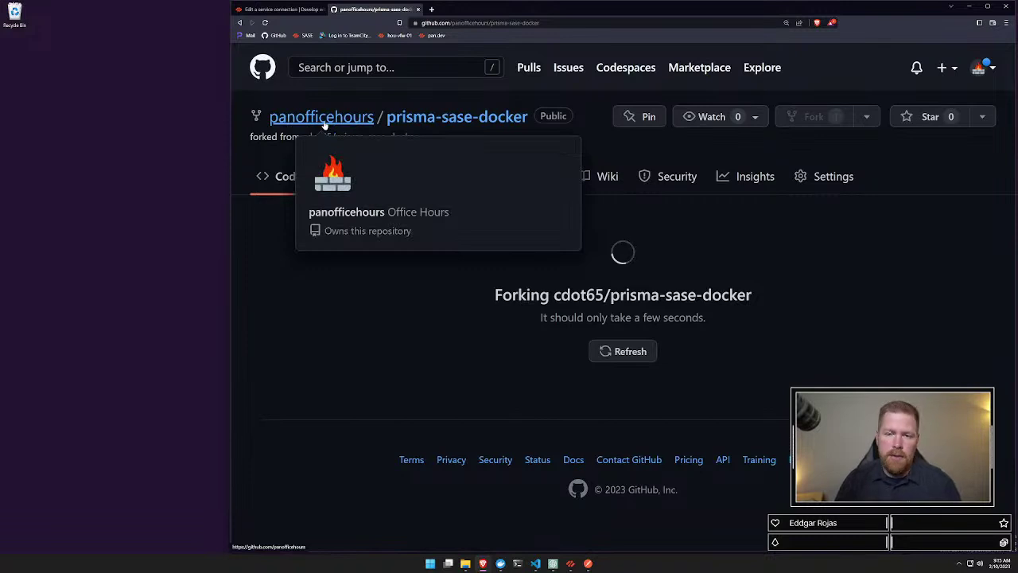
pyautogui.click(422, 129)
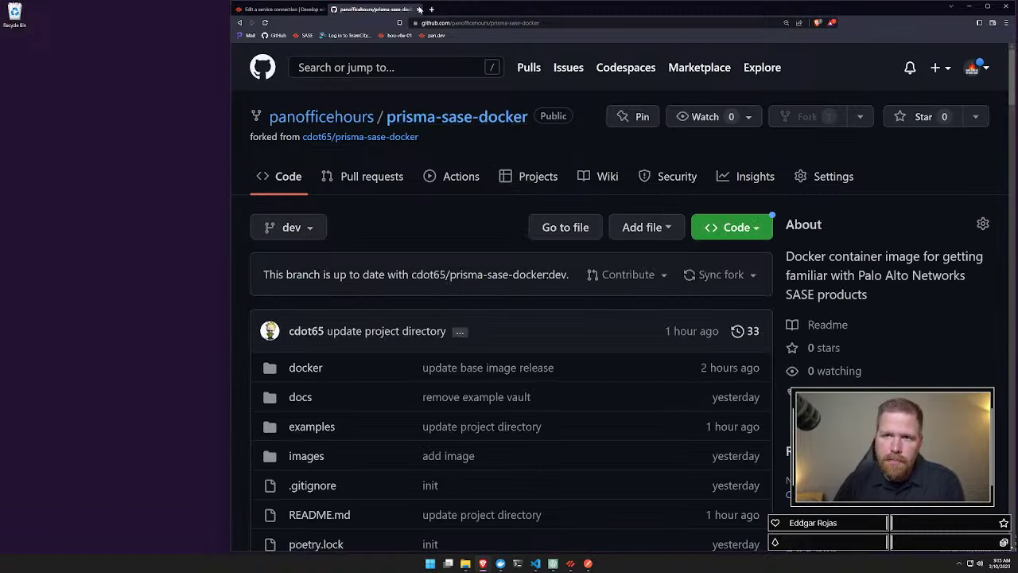
# Step: View the pan.dev 'Edit a service connection' docs, then bring Prisma SASE to the front
pyautogui.click(279, 8)
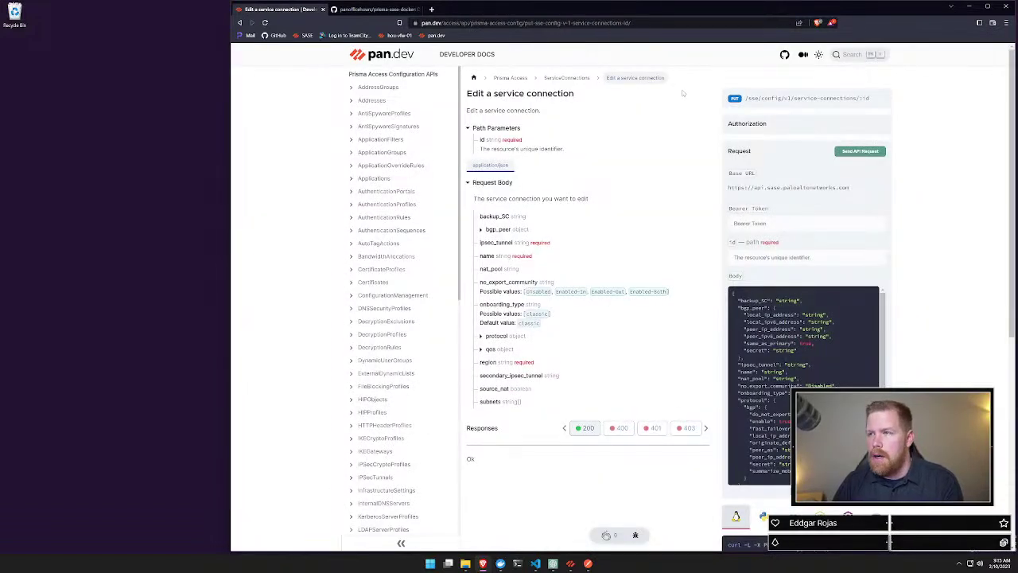
pyautogui.click(570, 563)
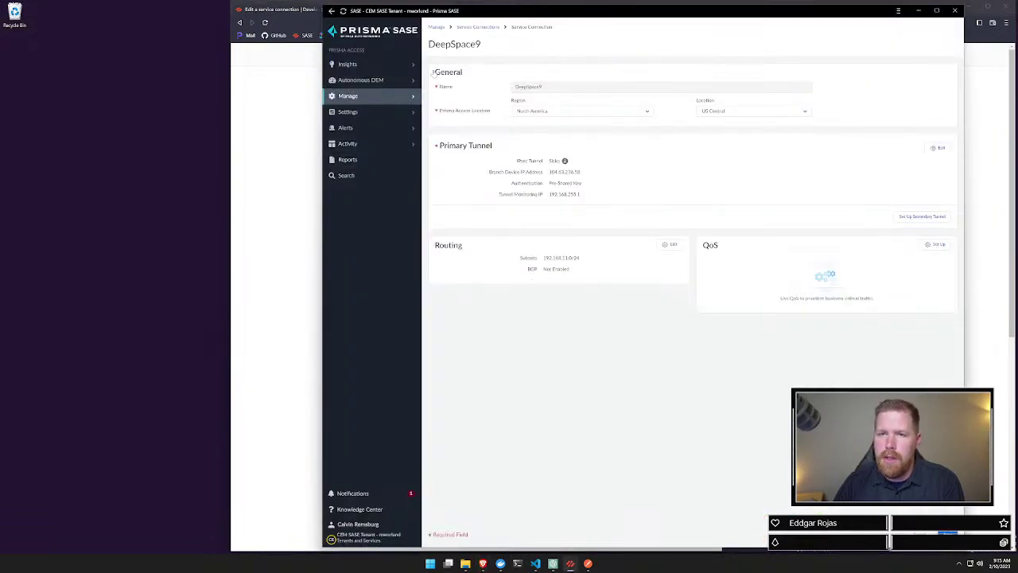
# Step: Return to the service connections list and highlight DeepSpace9's subnet 192.168.11.0/24
pyautogui.click(477, 27)
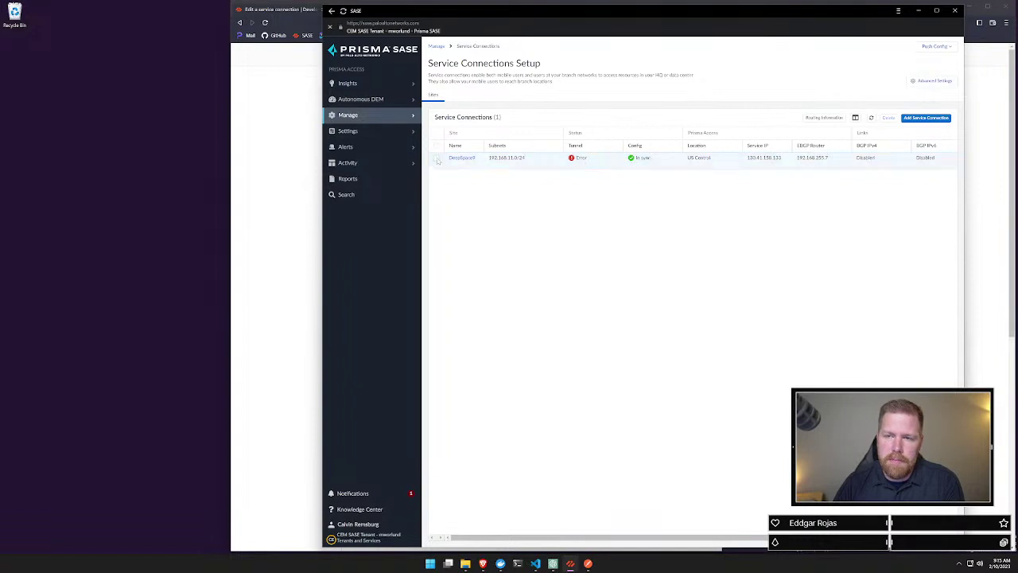
pyautogui.moveTo(489, 158); pyautogui.dragTo(527, 162)
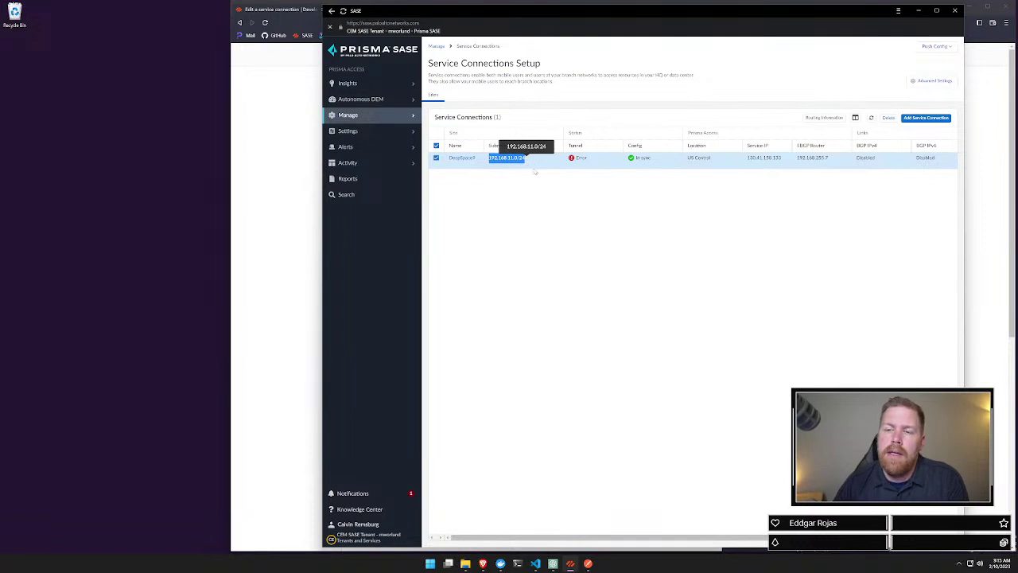
pyautogui.click(535, 173)
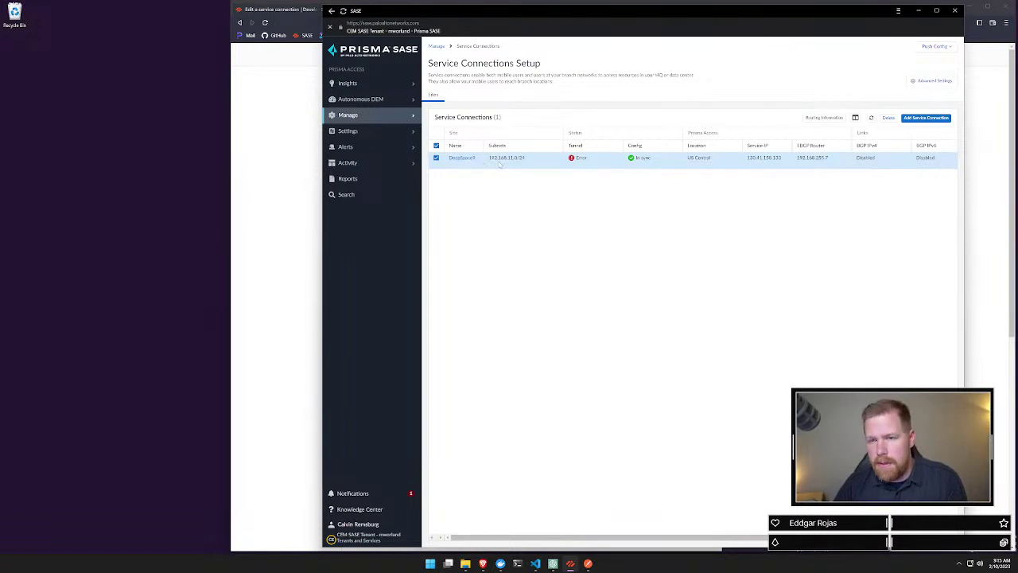
pyautogui.moveTo(489, 162); pyautogui.dragTo(526, 163)
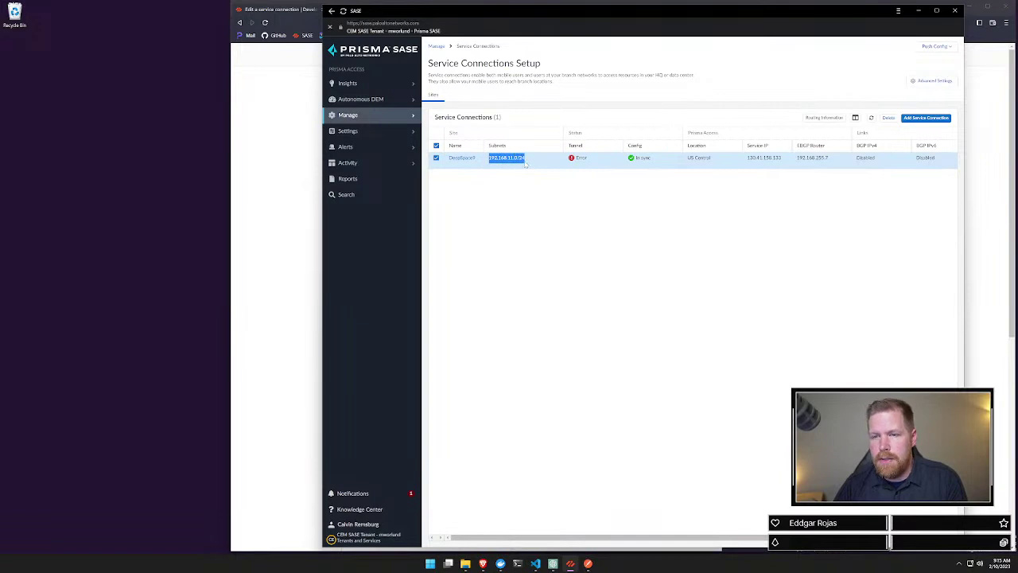
pyautogui.click(588, 167)
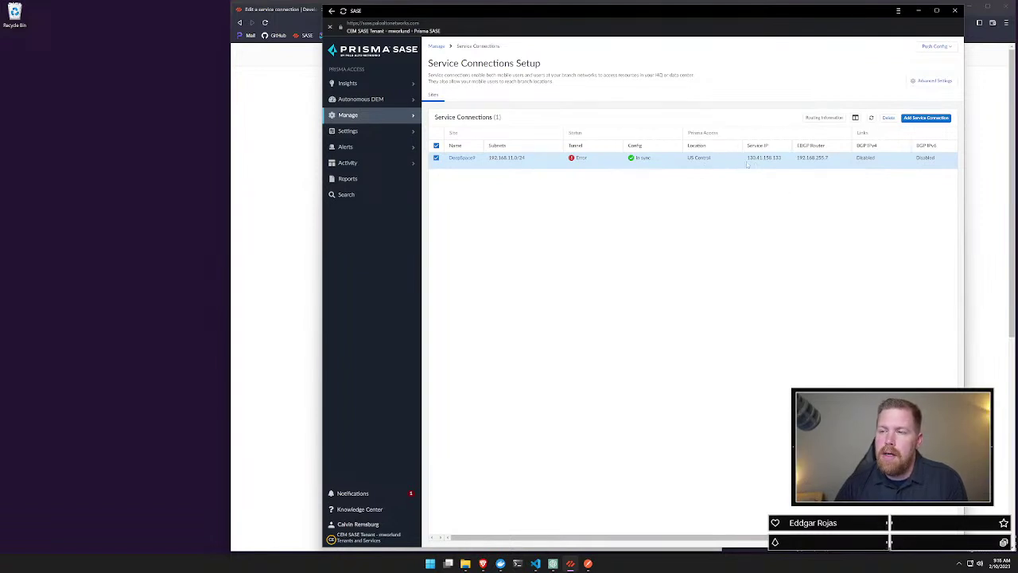
# Step: Highlight DeepSpace9's service IP and eBGP router address 192.168.255.7
pyautogui.moveTo(747, 159); pyautogui.dragTo(784, 161)
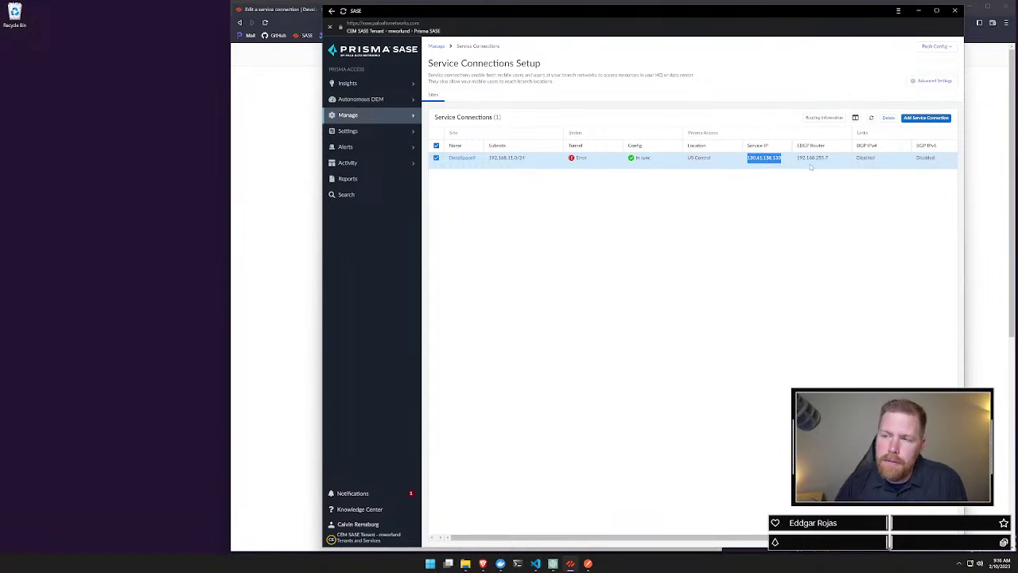
pyautogui.moveTo(795, 159); pyautogui.dragTo(846, 160)
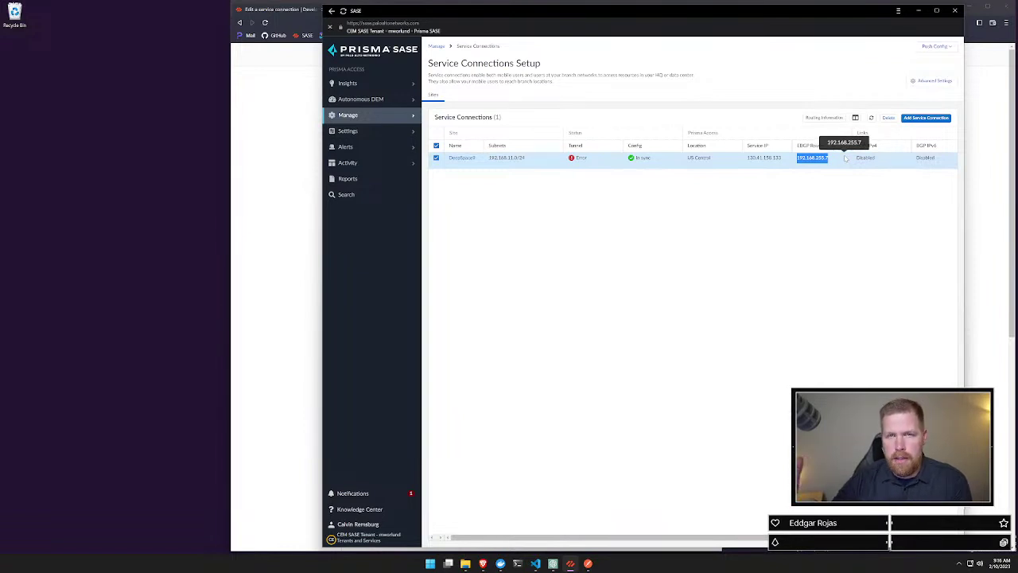
pyautogui.click(843, 194)
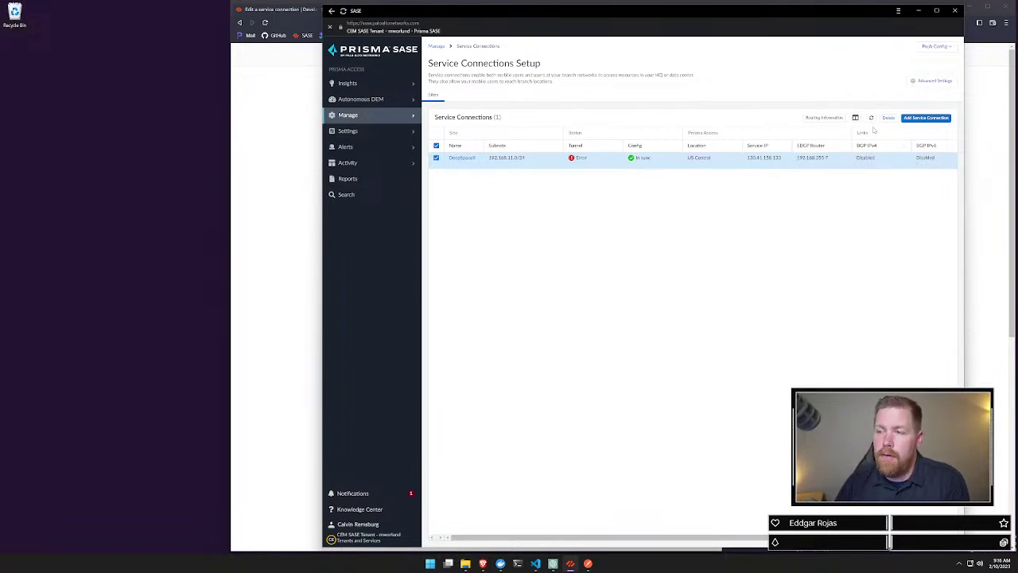
# Step: Show the Routing Information table for the DeepSpace9 site, which returns no routes
pyautogui.click(823, 118)
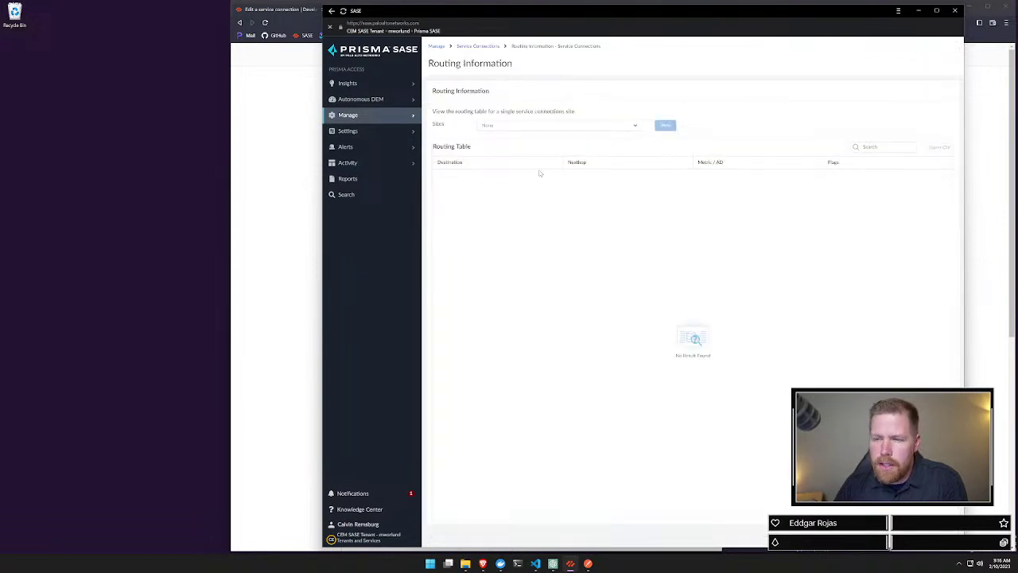
pyautogui.click(557, 125)
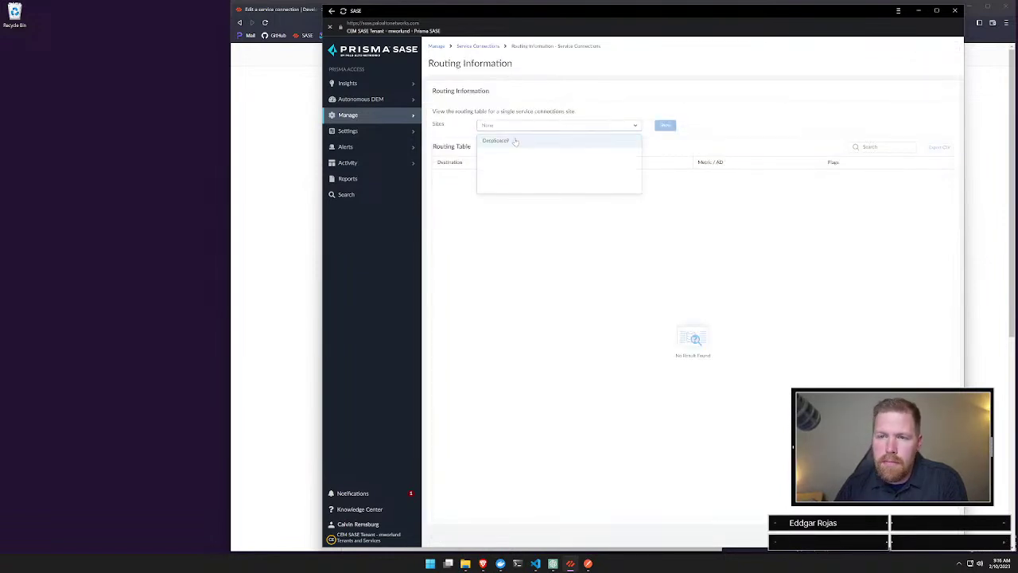
pyautogui.click(513, 139)
pyautogui.click(664, 128)
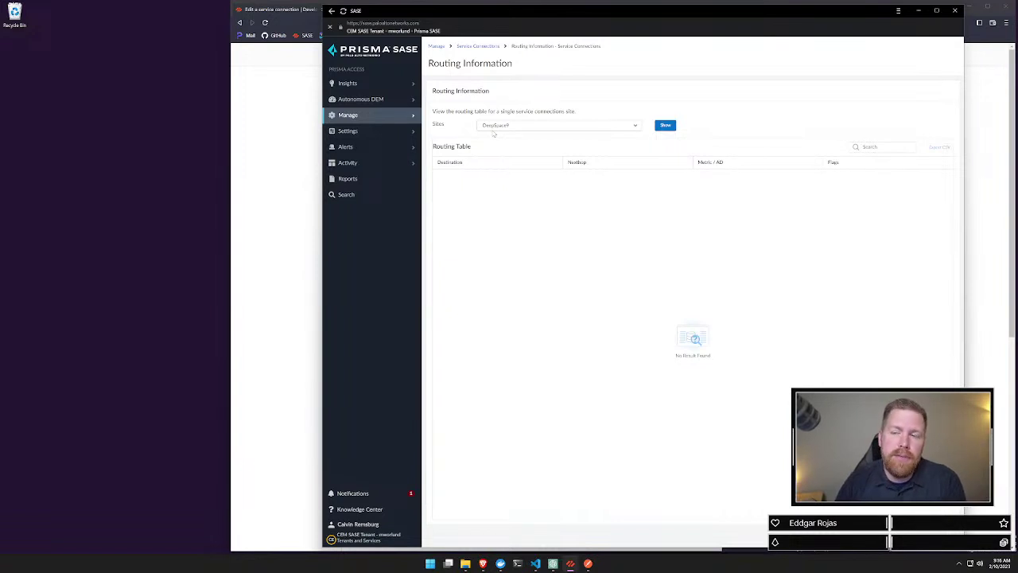
pyautogui.click(970, 12)
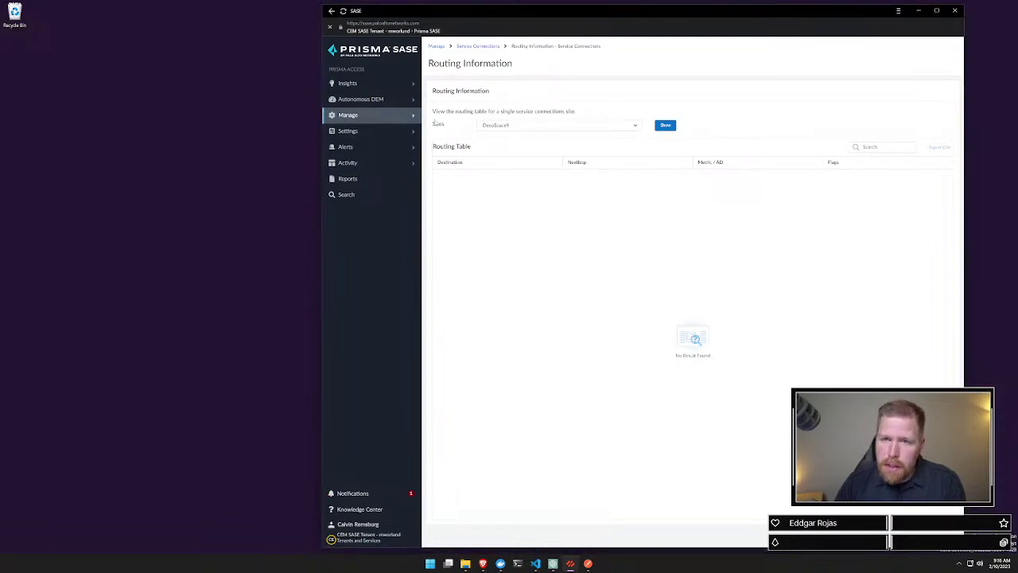
# Step: Start a new service connection named 'Sunnyvale'
pyautogui.click(407, 118)
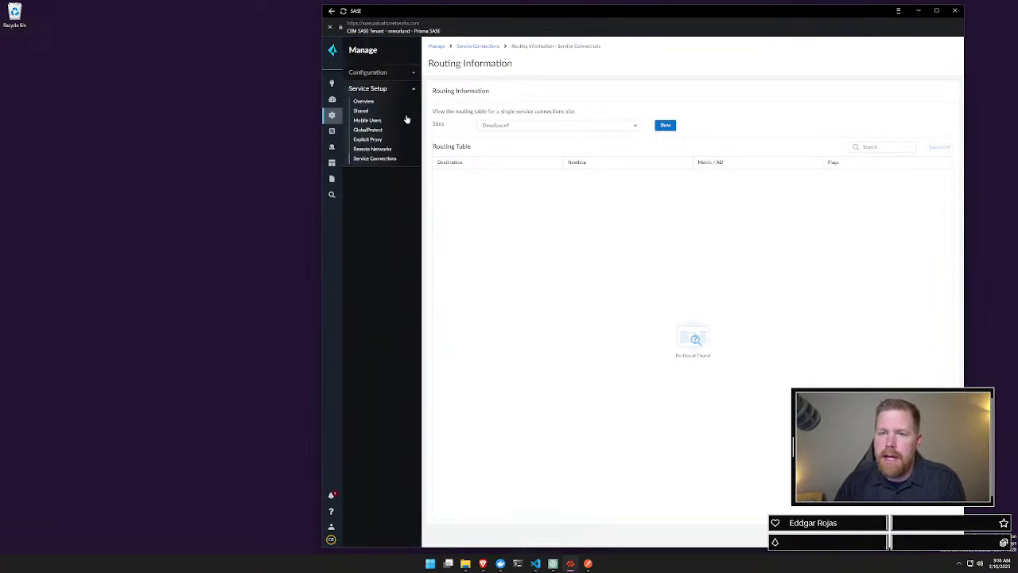
pyautogui.click(381, 163)
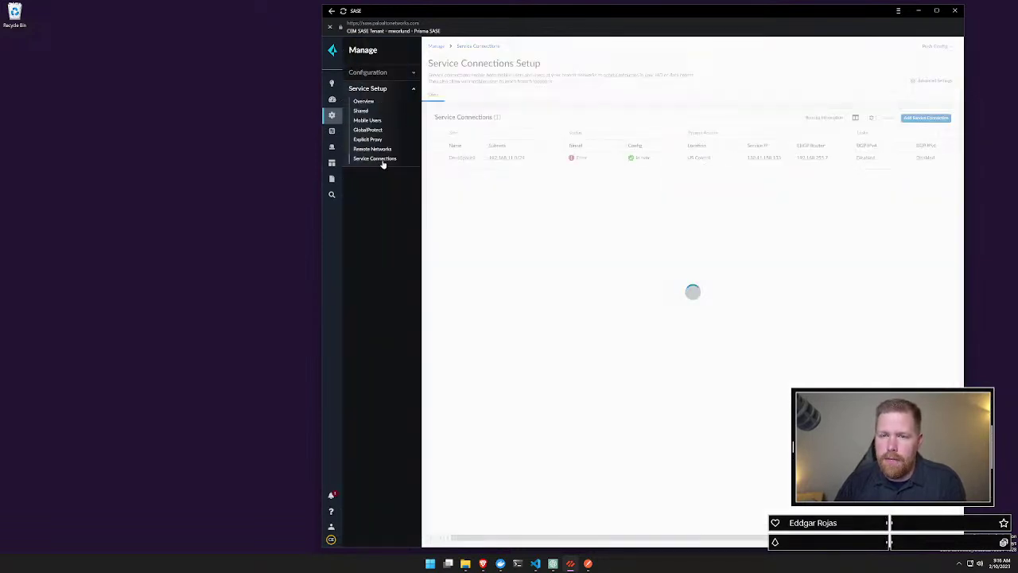
pyautogui.click(925, 117)
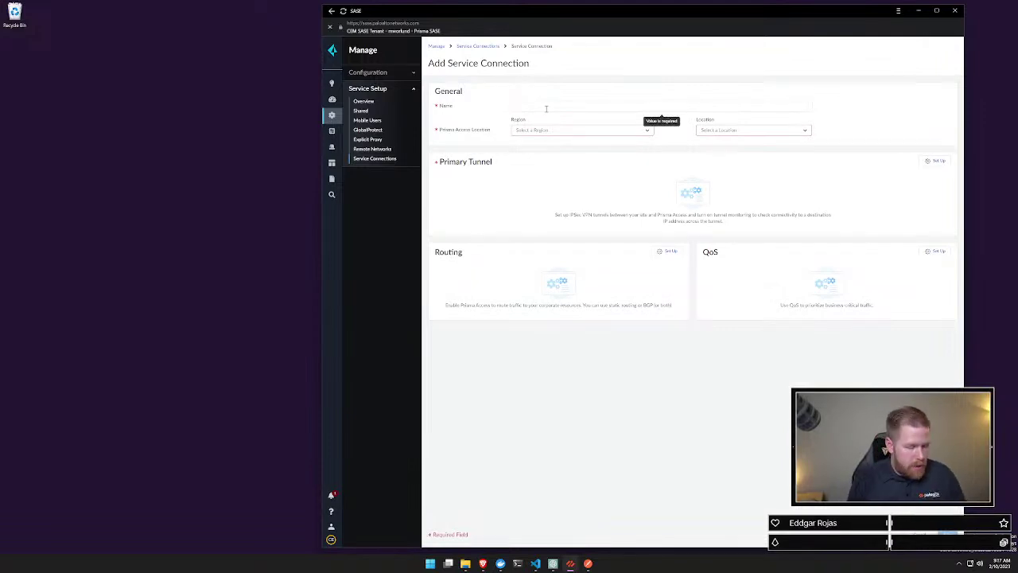
pyautogui.write('Sunnyvale')
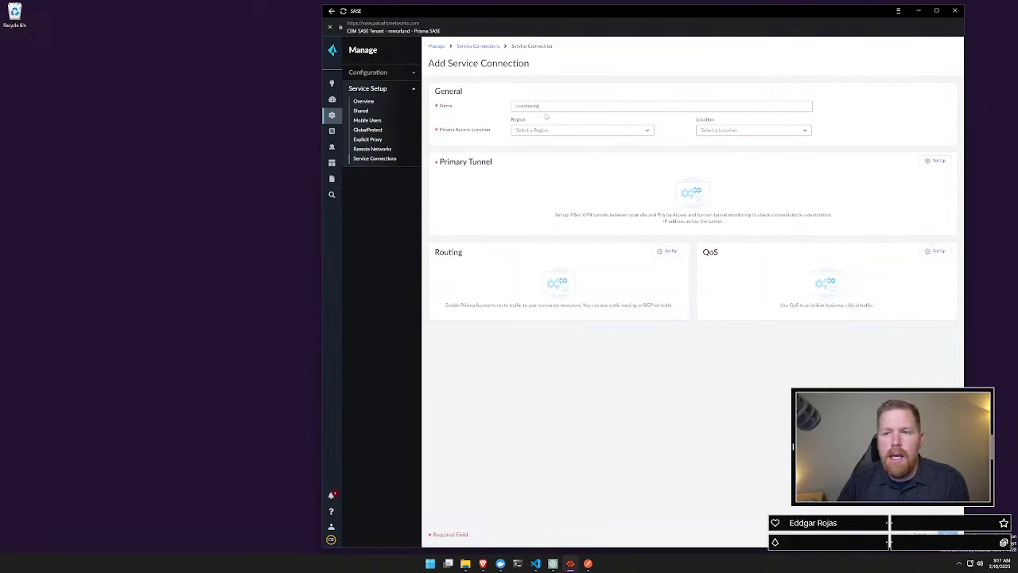
# Step: Set region North America and location US Central, then try saving the connection
pyautogui.click(536, 132)
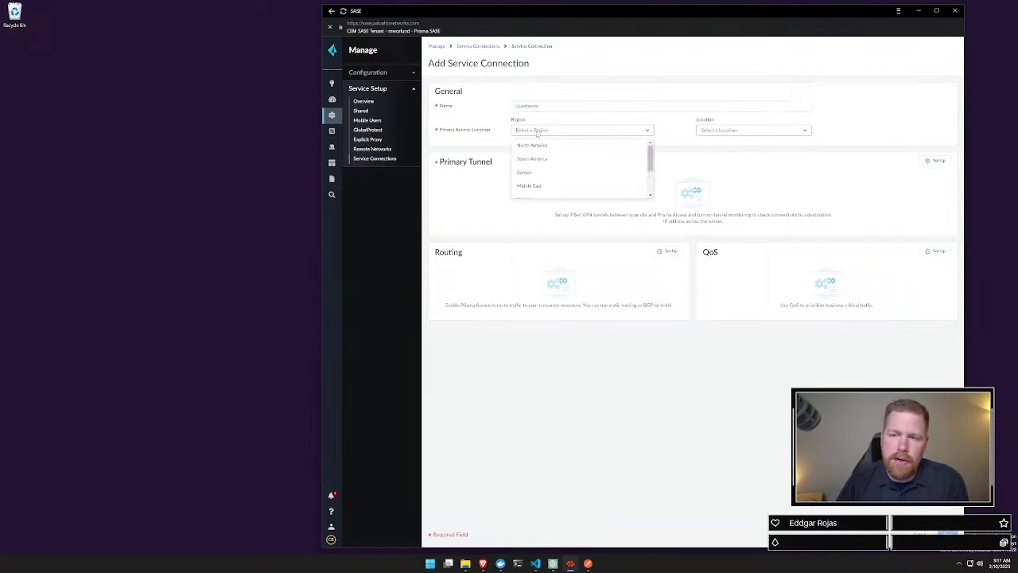
pyautogui.click(532, 147)
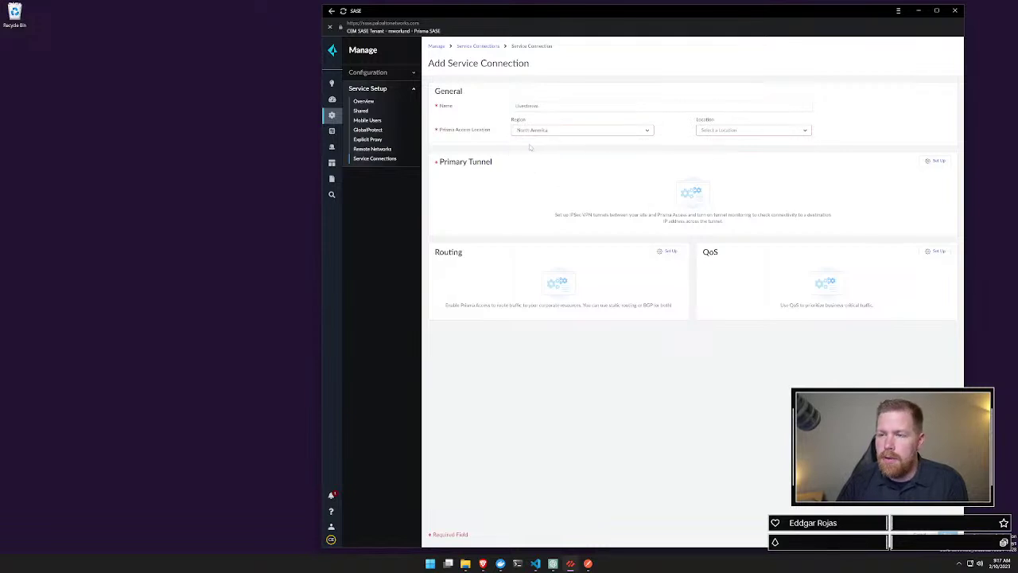
pyautogui.click(735, 129)
pyautogui.scroll(-3, 729, 175)
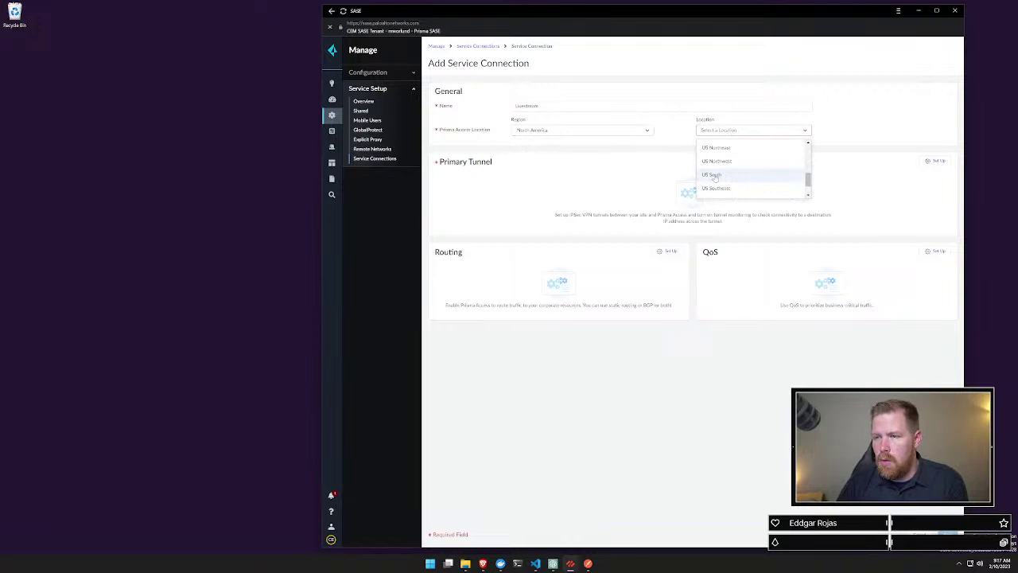
pyautogui.scroll(2, 729, 175)
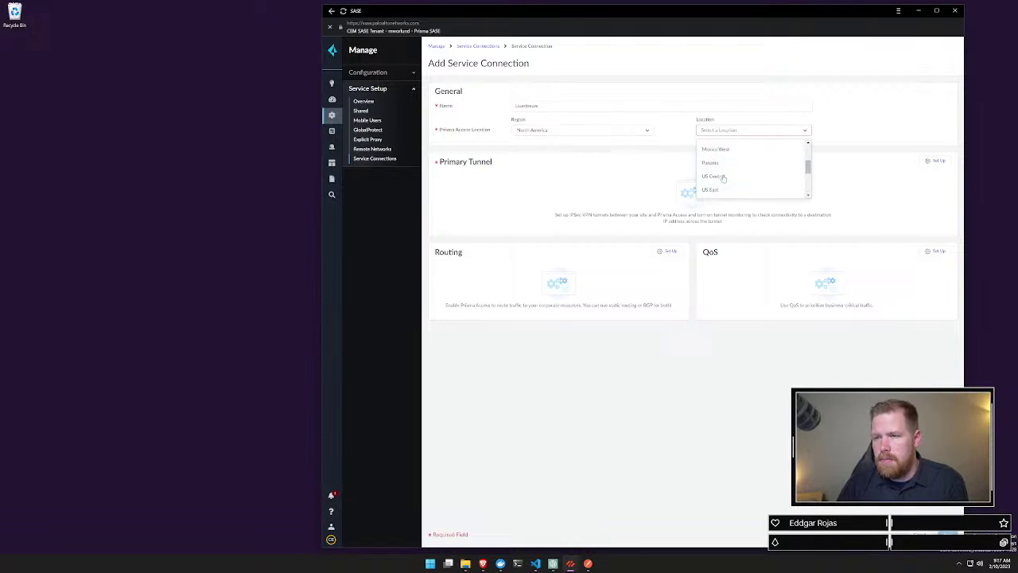
pyautogui.click(722, 177)
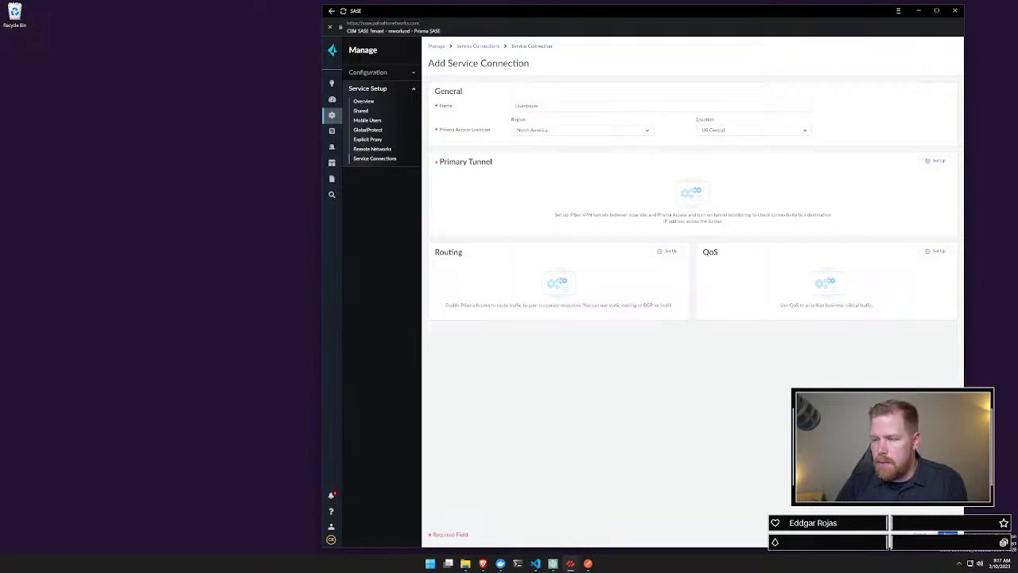
pyautogui.click(947, 533)
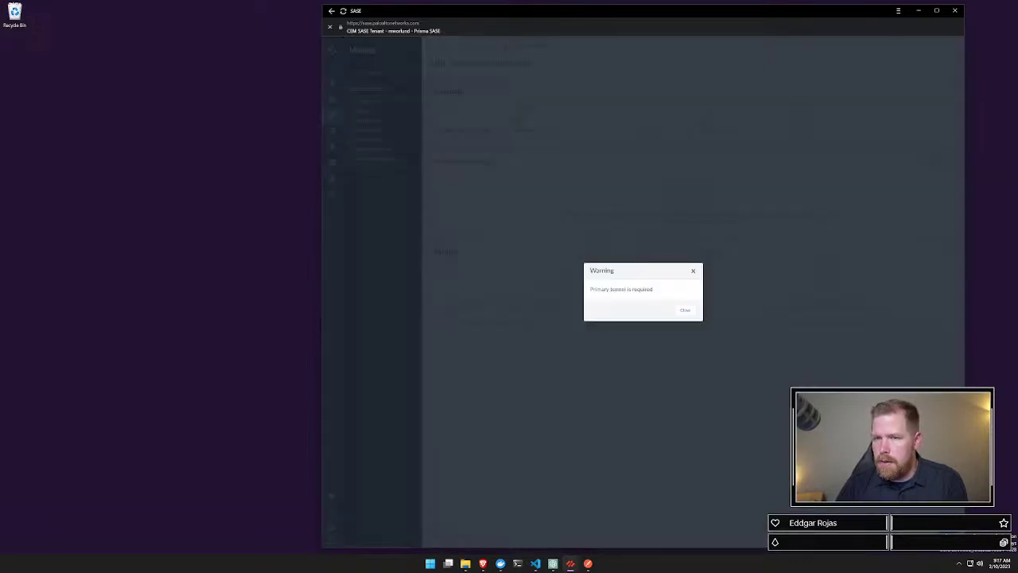
# Step: Close the 'Primary tunnel is required' warning to return to the form
pyautogui.click(685, 310)
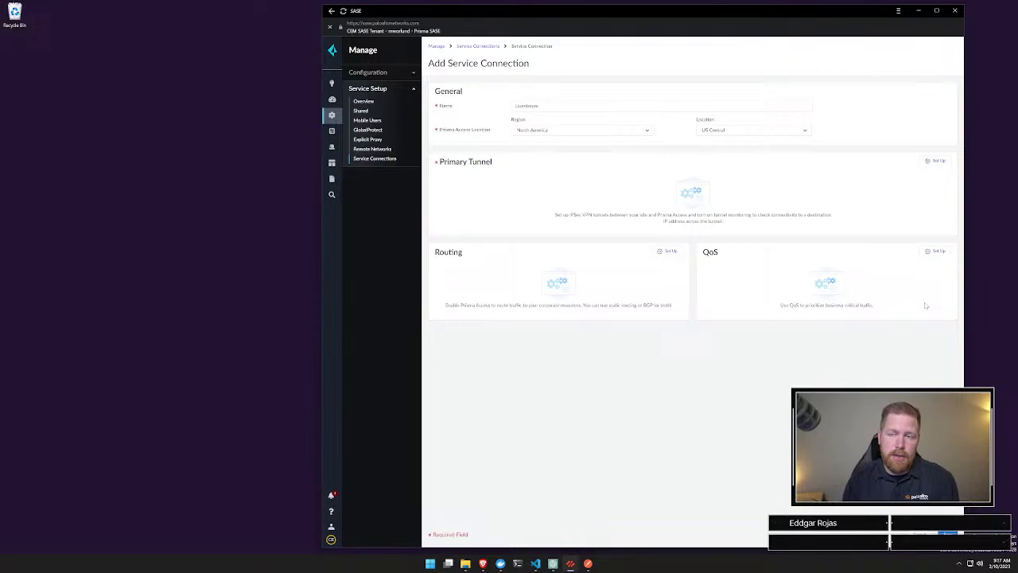
# Step: Start a Houston primary IPsec tunnel with Palo Alto Networks device type and pre-shared-key authentication
pyautogui.click(937, 162)
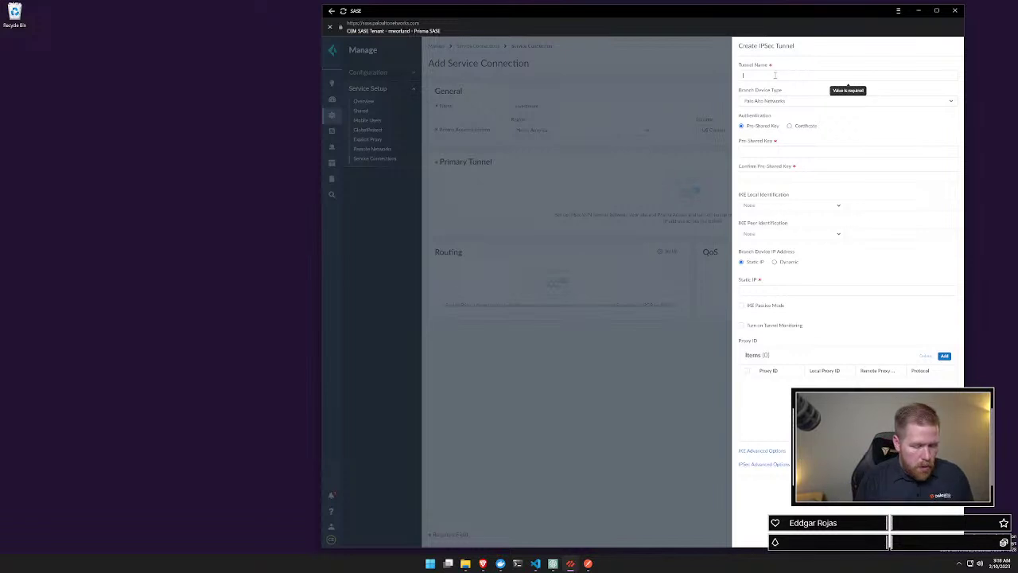
pyautogui.write('Houston')
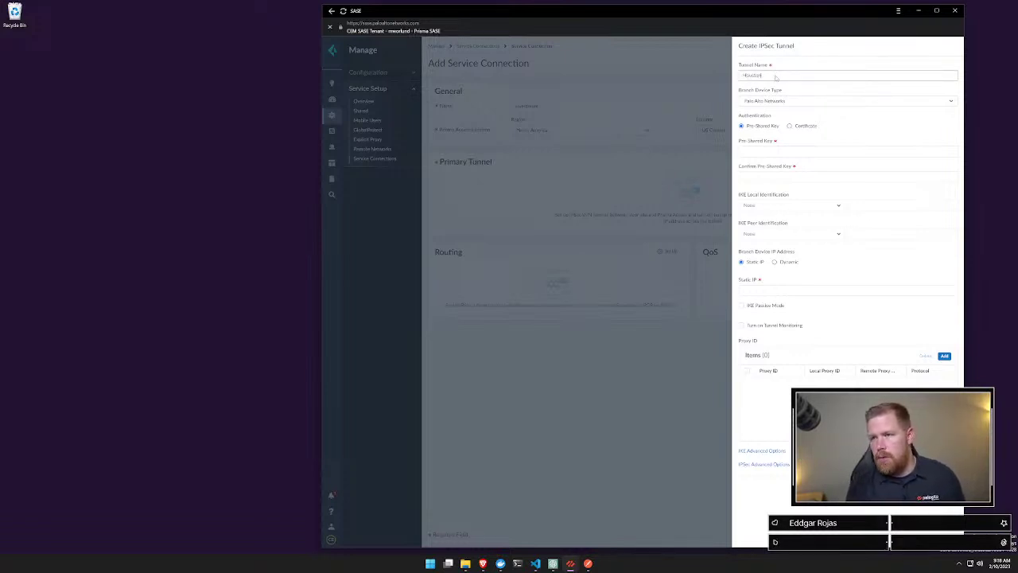
pyautogui.click(771, 101)
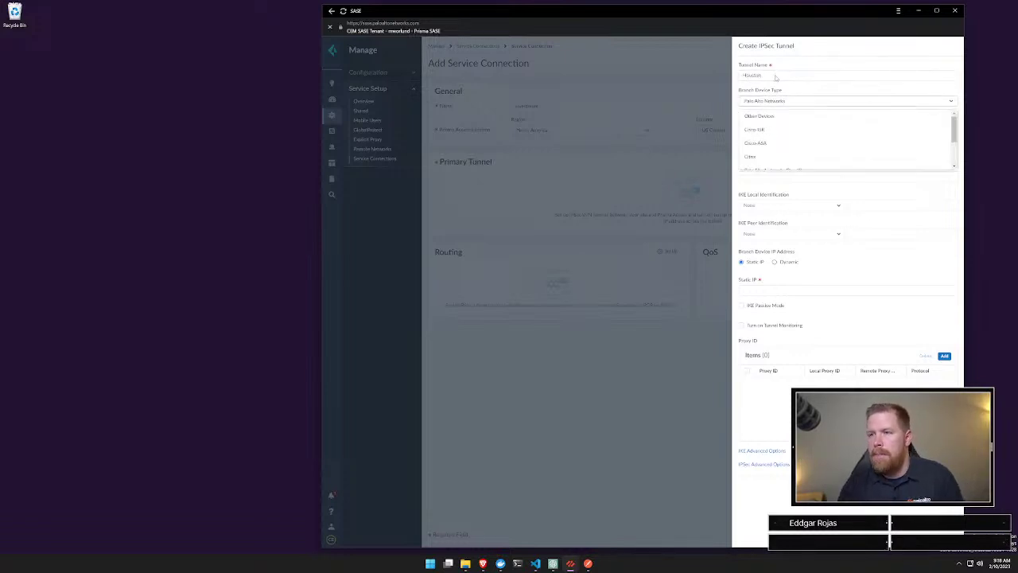
pyautogui.scroll(-3, 784, 137)
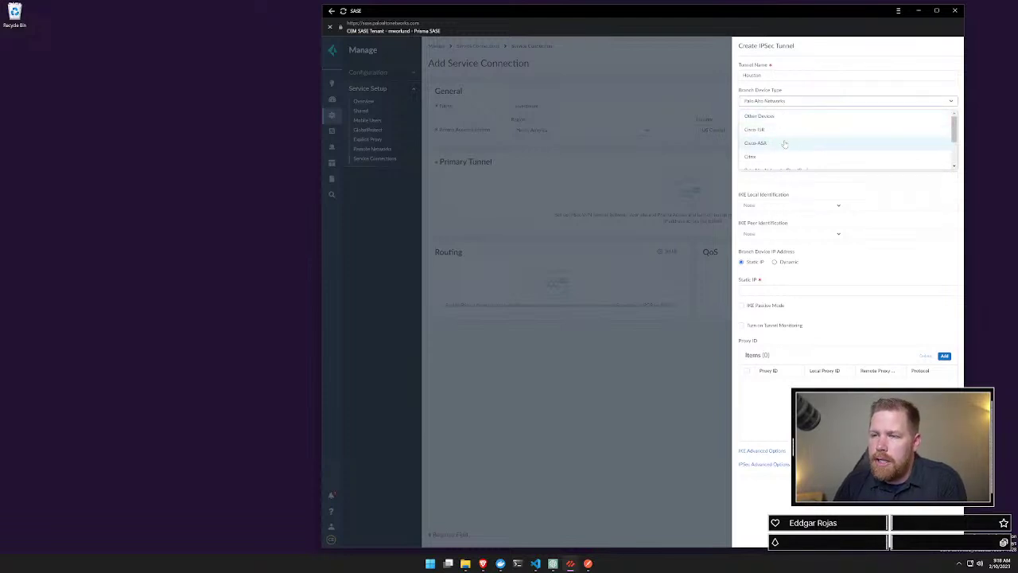
pyautogui.scroll(-1, 783, 144)
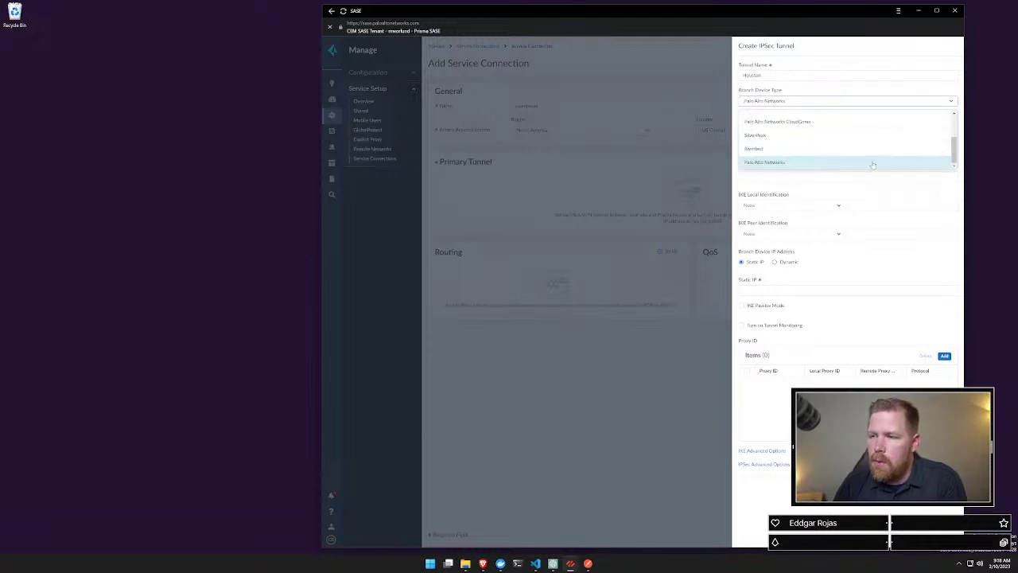
pyautogui.moveTo(954, 147)
pyautogui.mouseDown()
pyautogui.moveTo(959, 125)
pyautogui.moveTo(954, 153)
pyautogui.mouseUp()
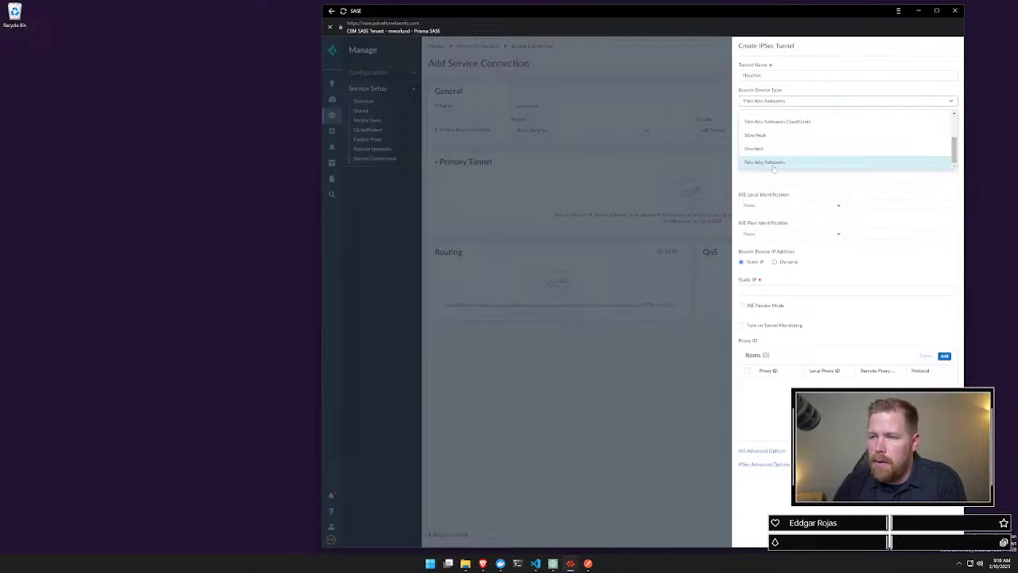
pyautogui.click(774, 164)
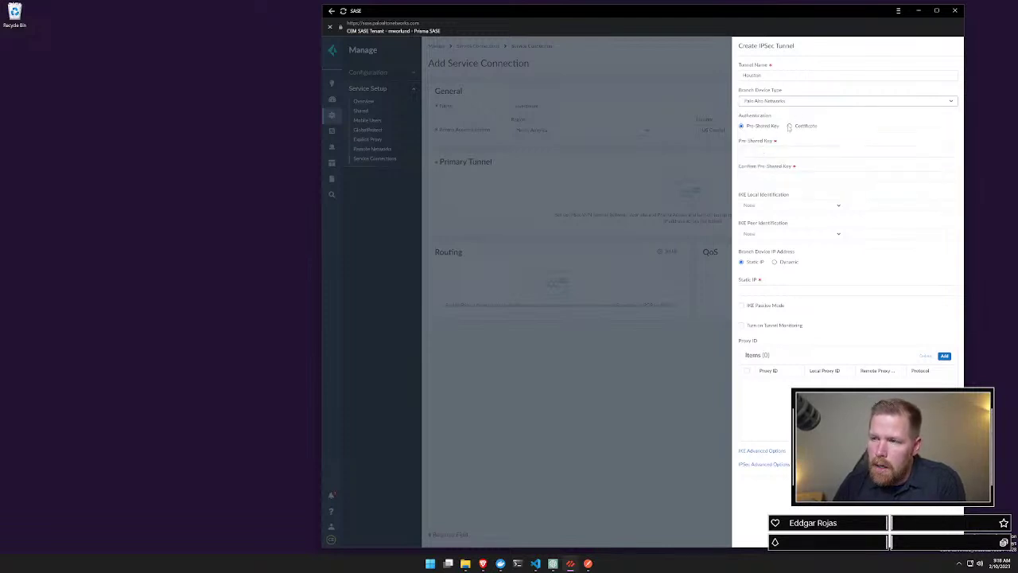
pyautogui.click(789, 127)
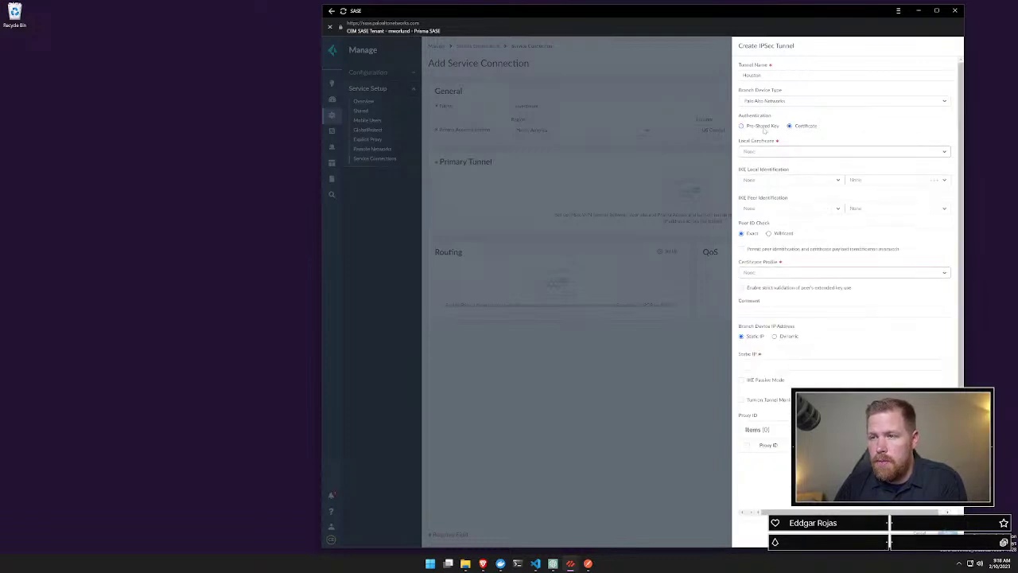
pyautogui.click(771, 151)
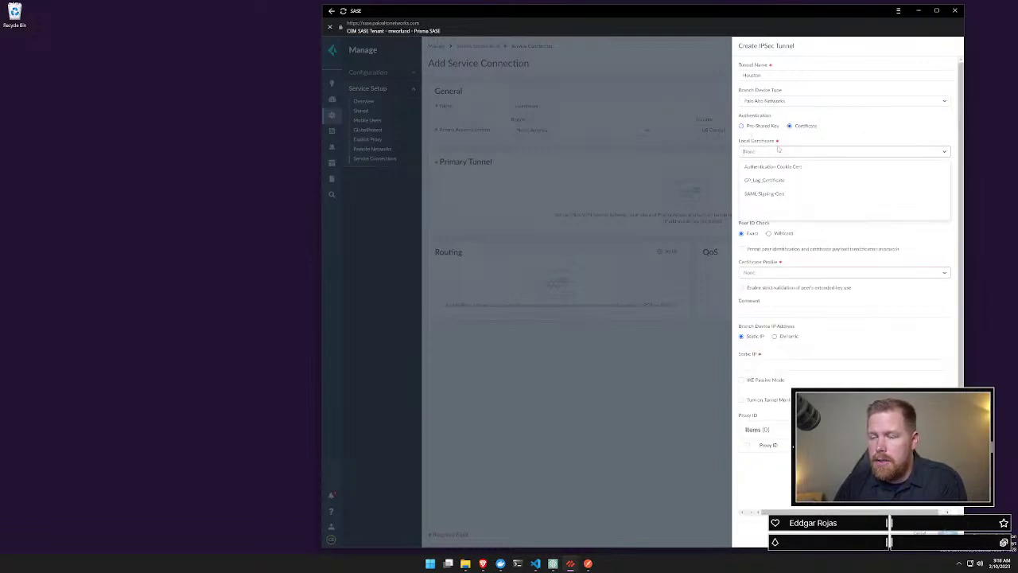
pyautogui.click(784, 141)
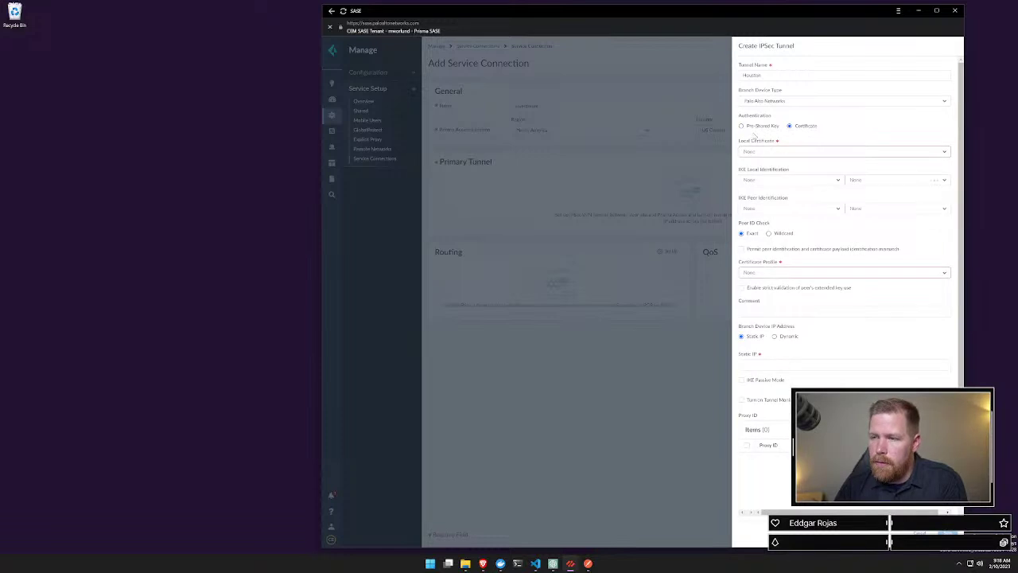
pyautogui.click(774, 128)
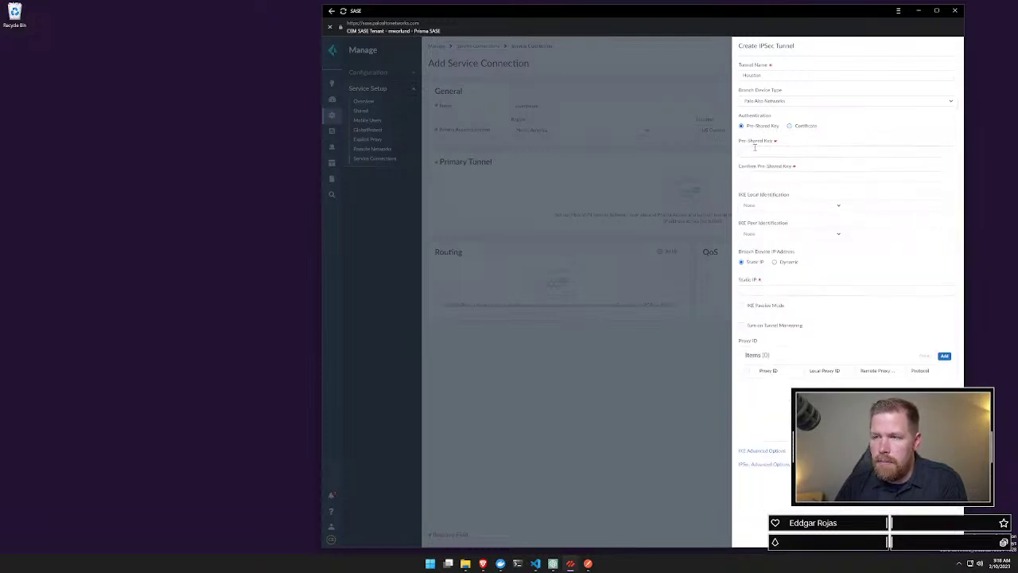
# Step: Enter the pre-shared key and its confirmation, then retype the key to match
pyautogui.click(752, 152)
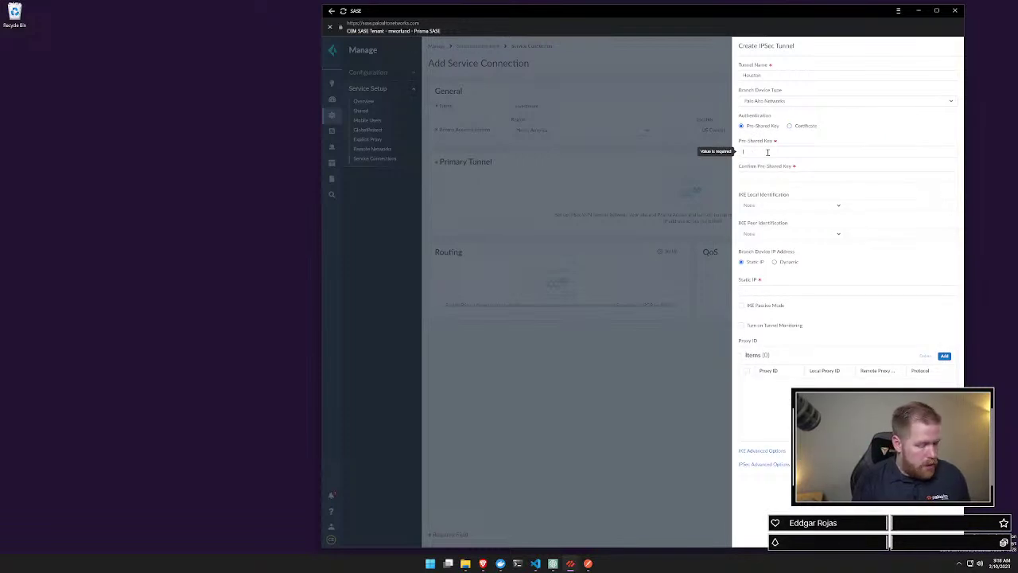
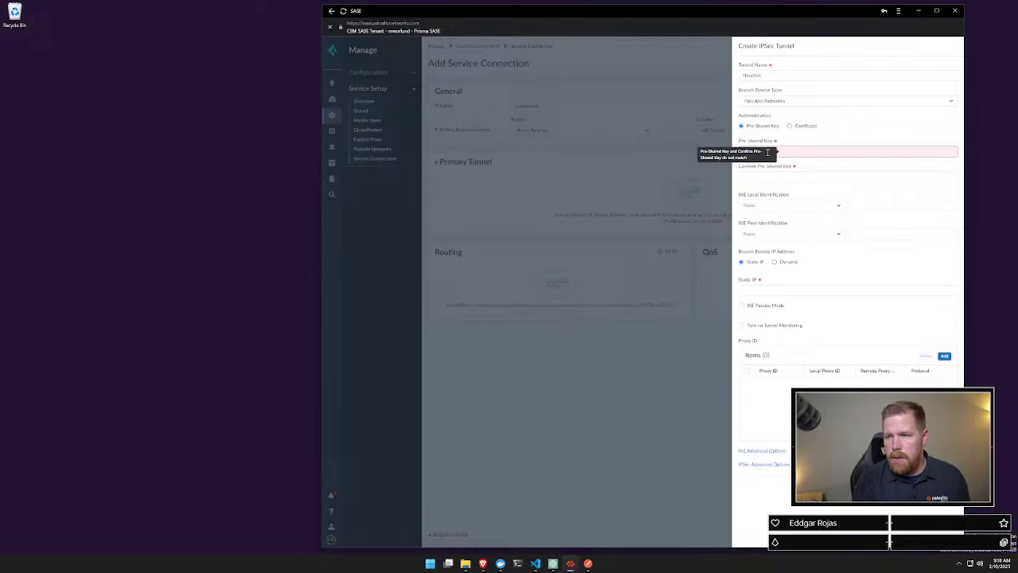
pyautogui.hotkey('ctrl', 'a')
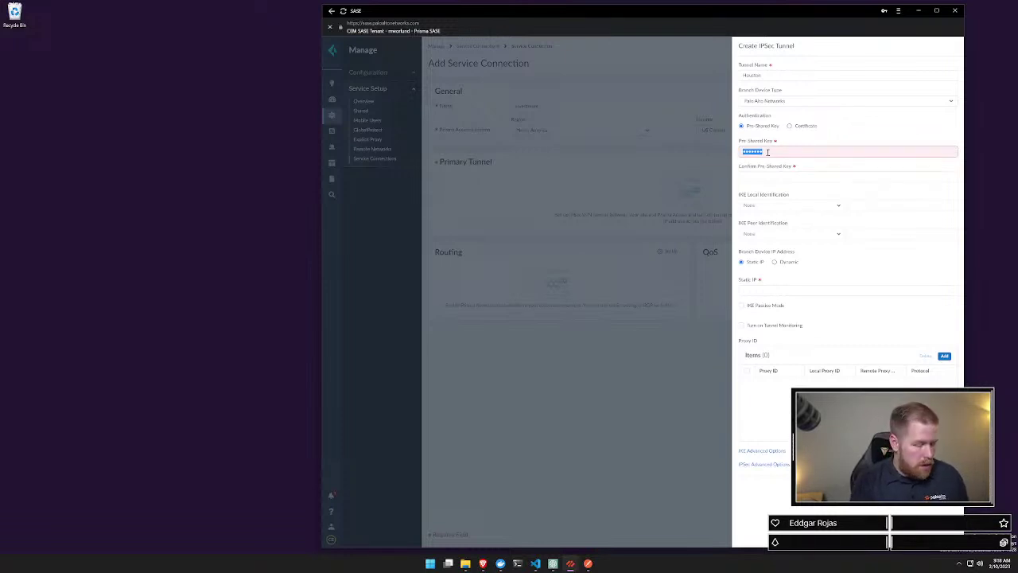
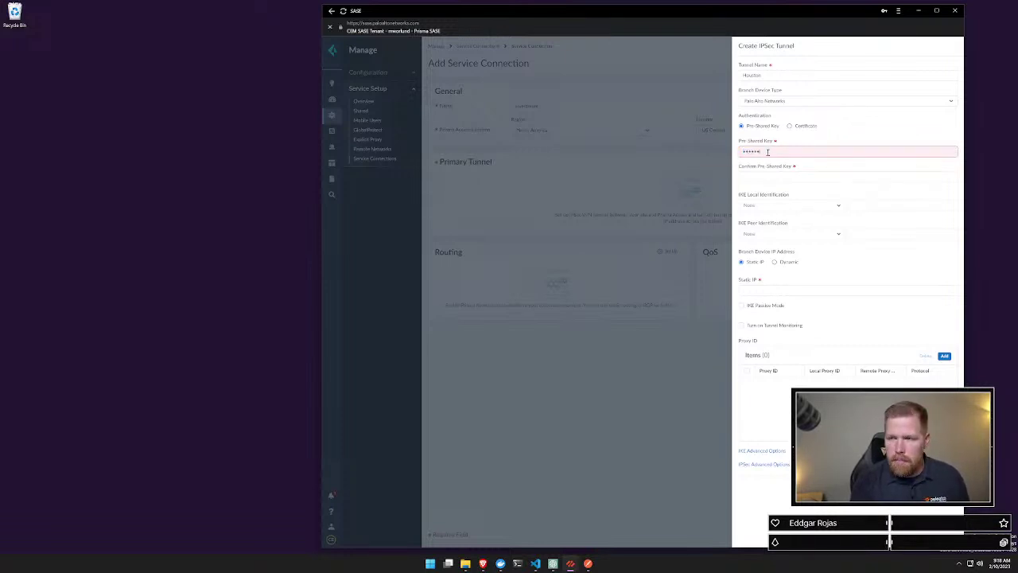
pyautogui.hotkey('ctrl', 'a')
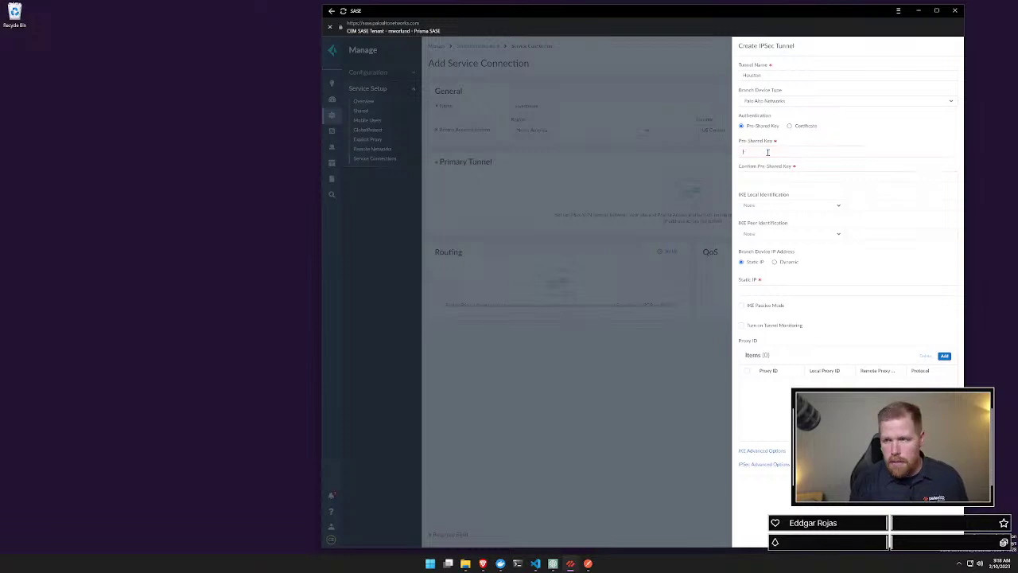
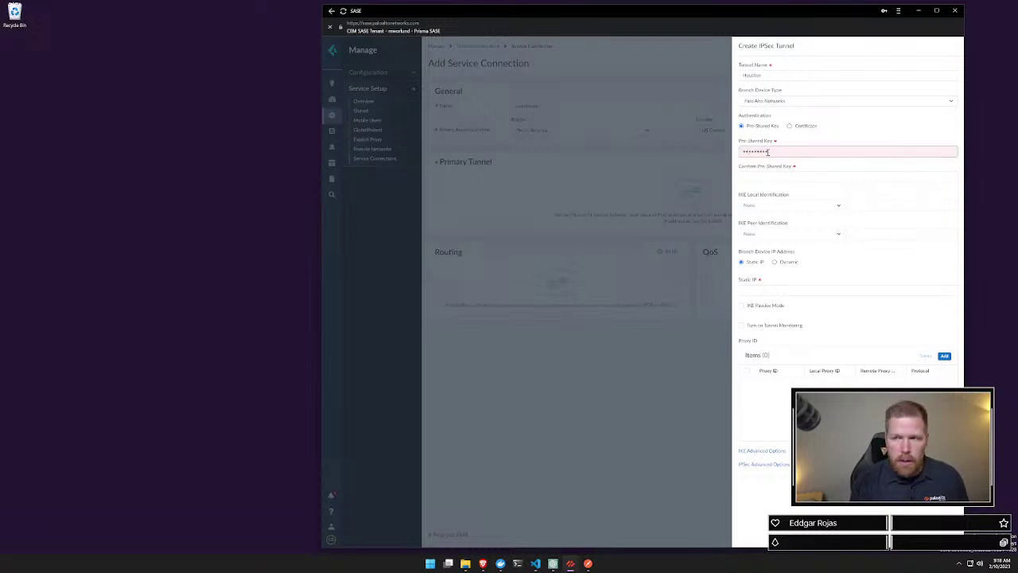
pyautogui.press('Tab')
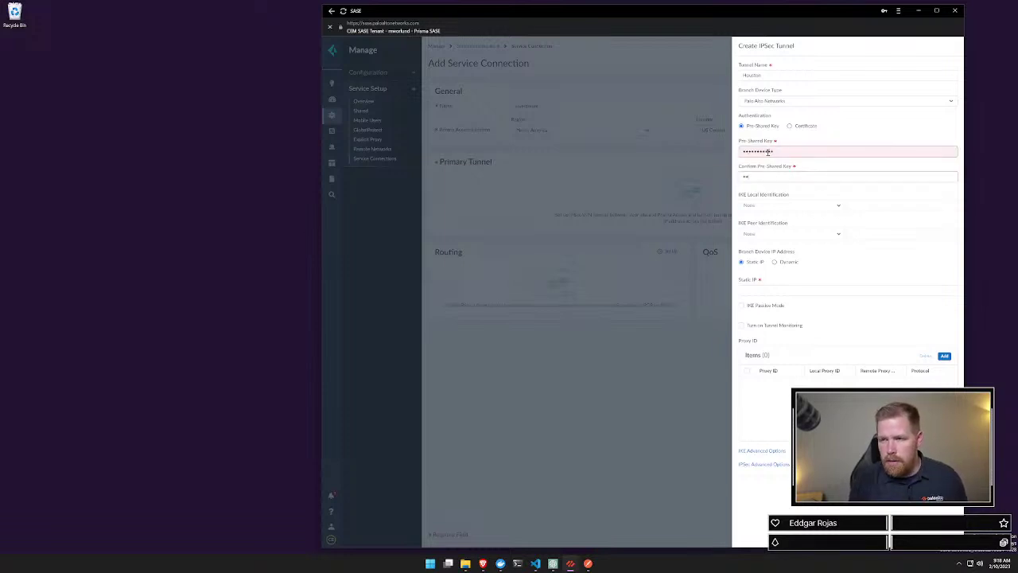
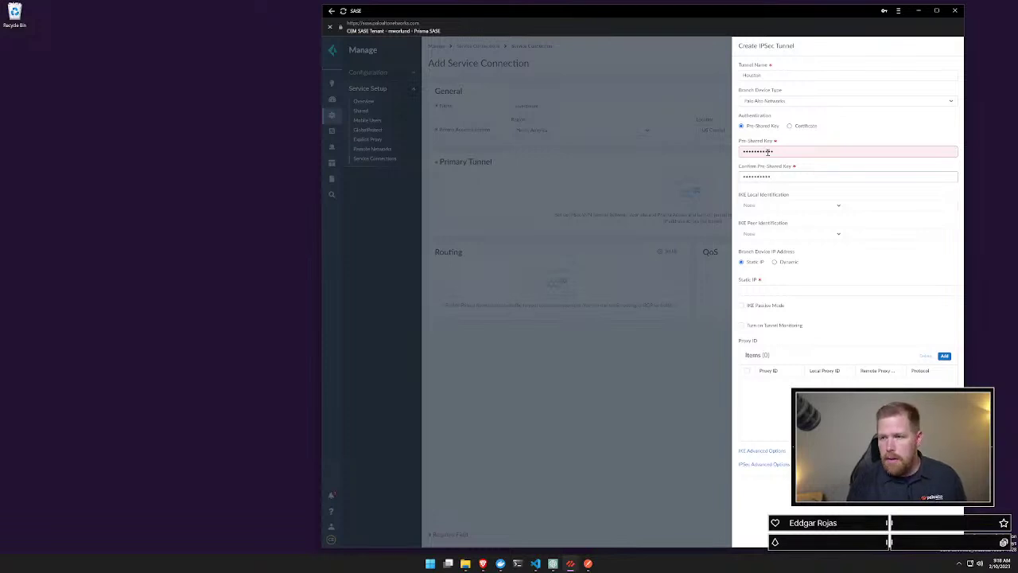
pyautogui.click(782, 152)
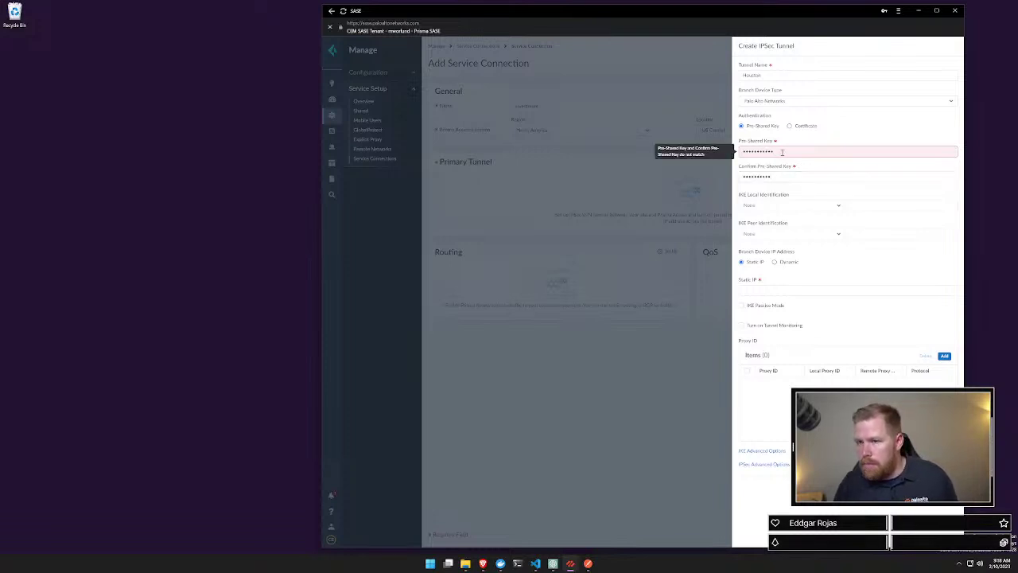
pyautogui.doubleClick(782, 152)
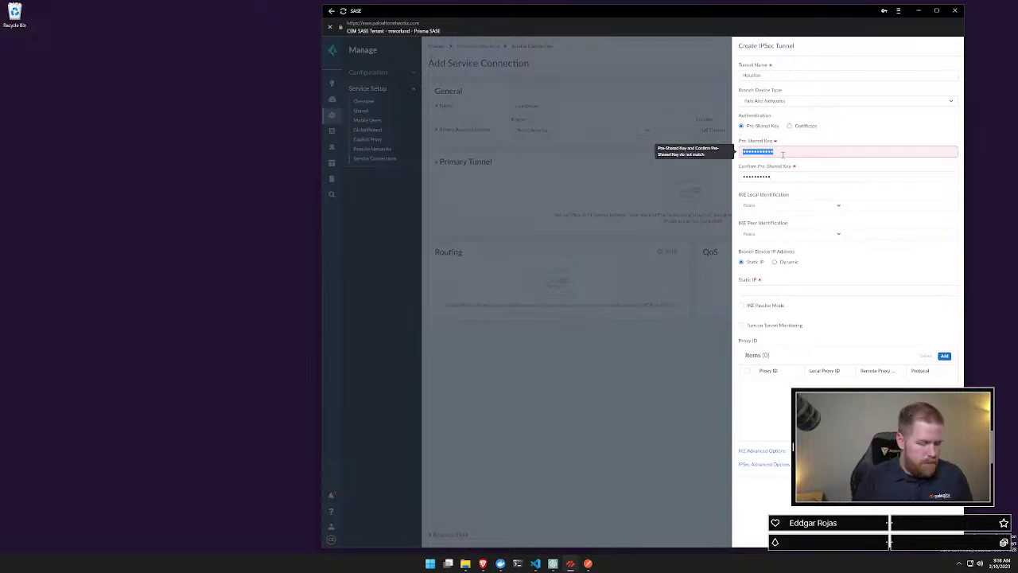
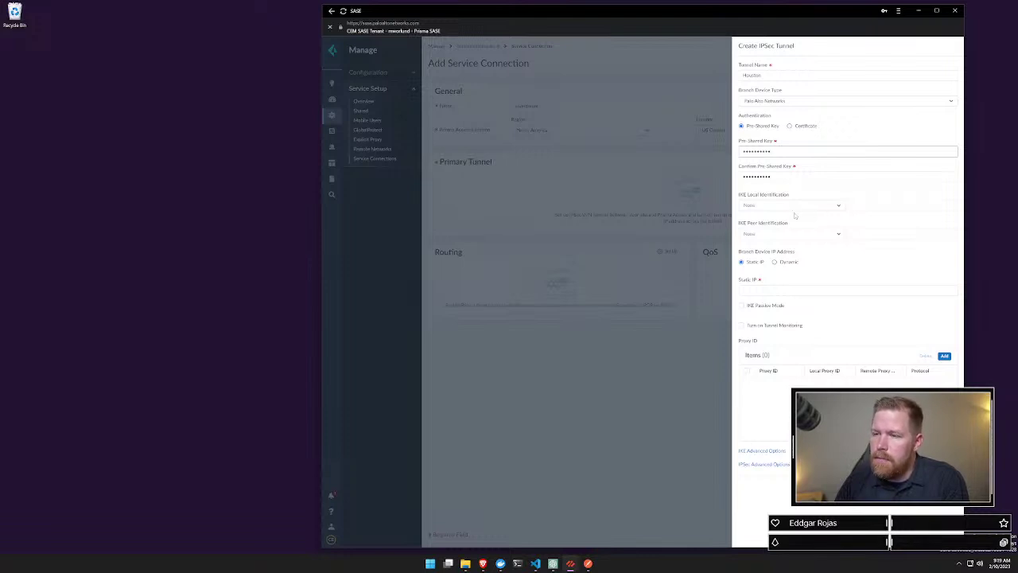
# Step: Keep IKE local identification None, make the branch device IP dynamic, and identify the peer by IP address
pyautogui.click(799, 207)
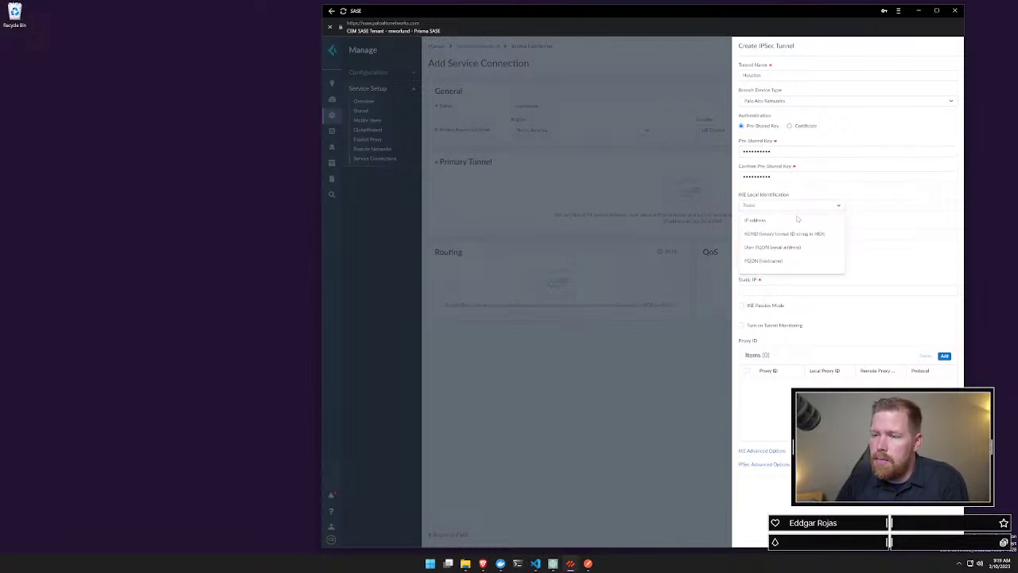
pyautogui.click(791, 205)
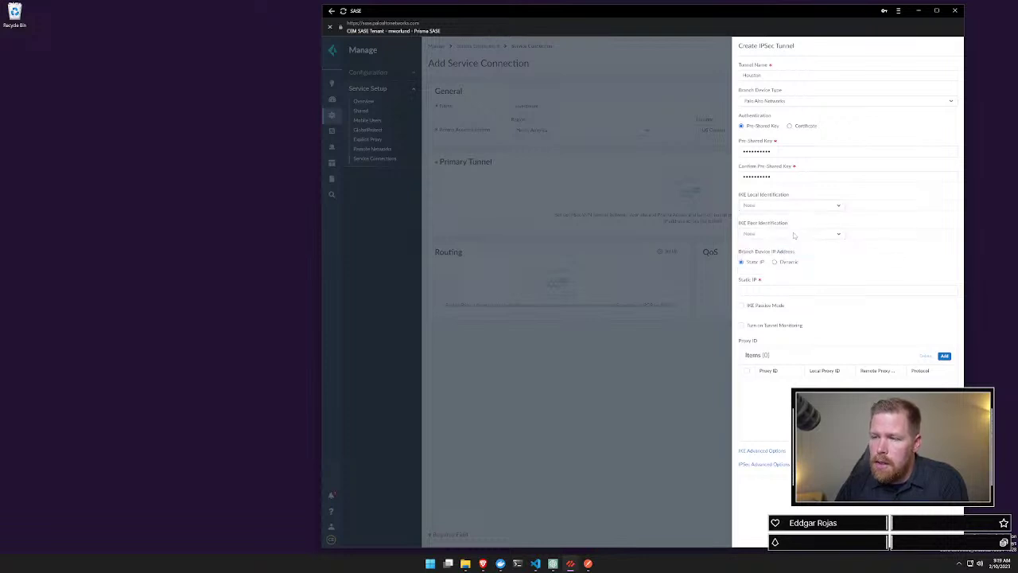
pyautogui.click(795, 235)
pyautogui.click(785, 205)
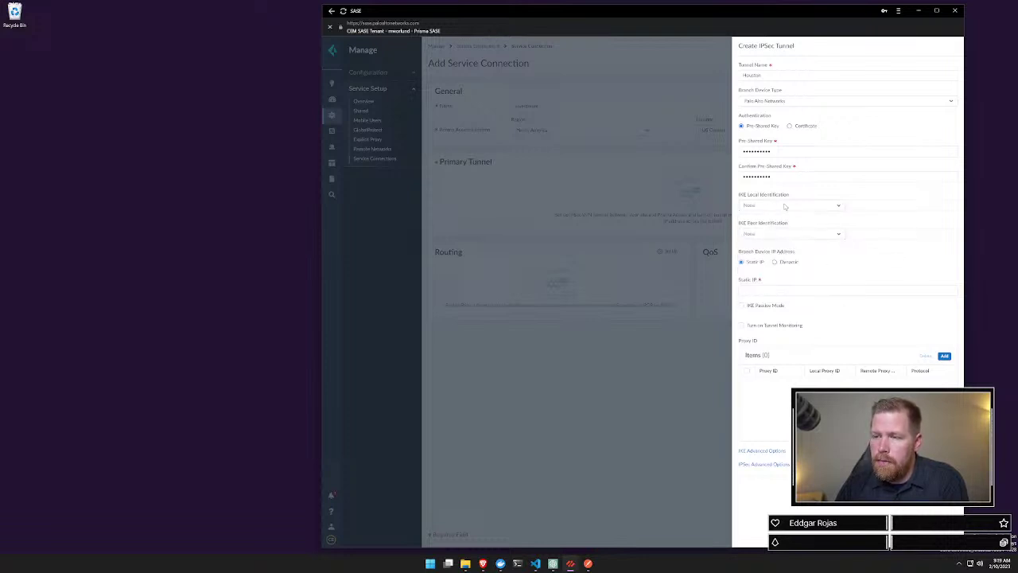
pyautogui.click(786, 236)
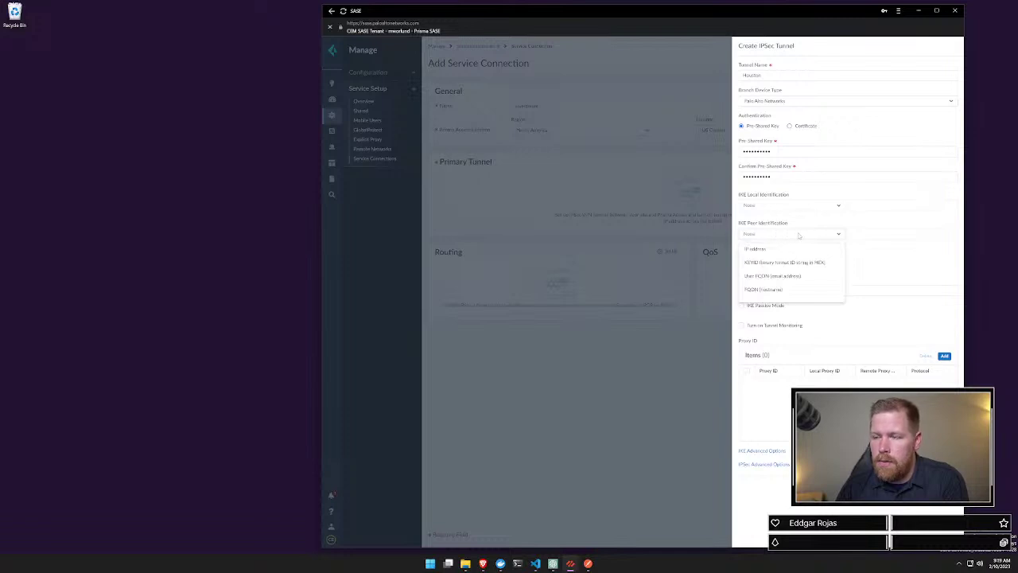
pyautogui.click(888, 263)
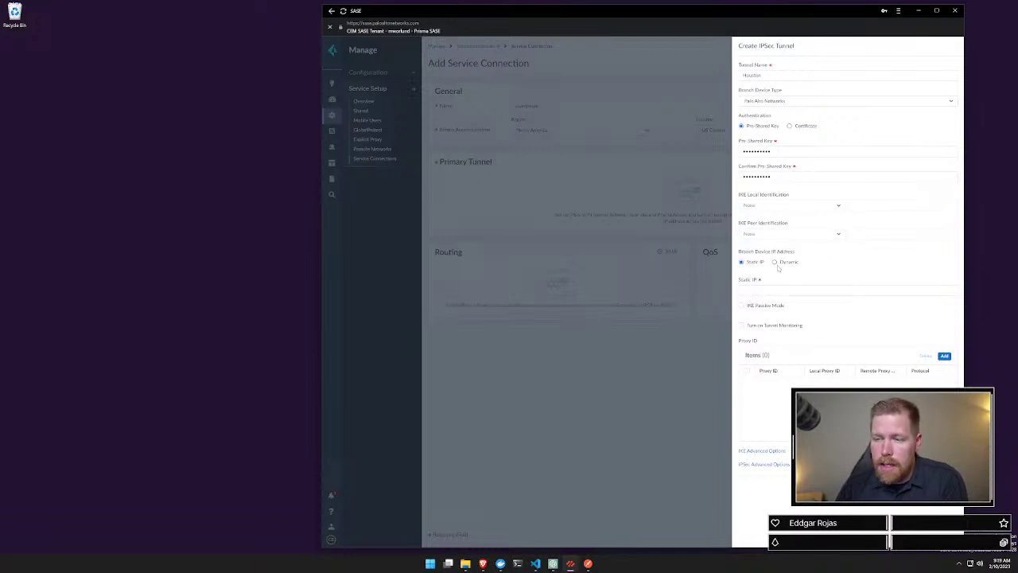
pyautogui.click(777, 265)
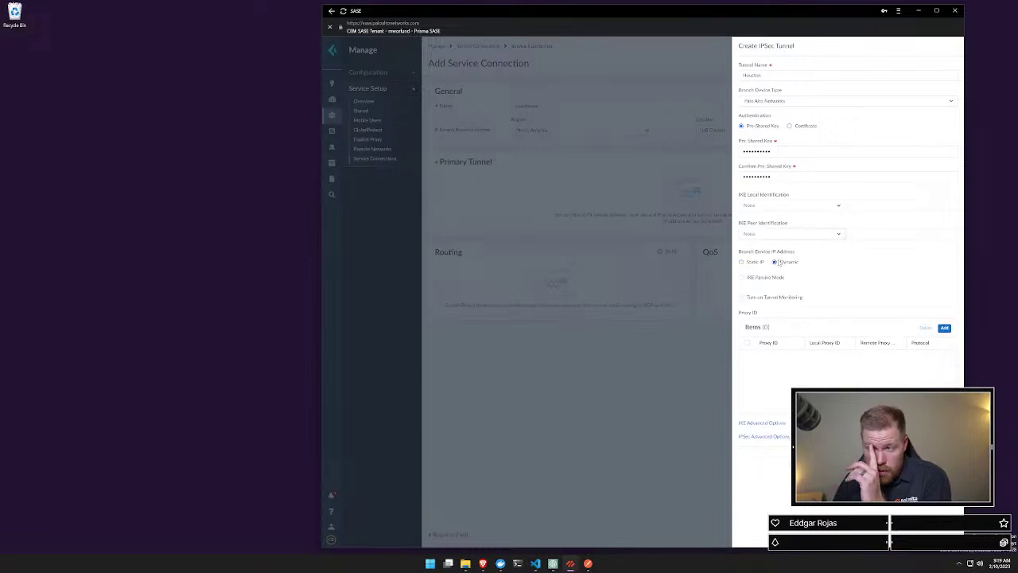
pyautogui.click(808, 236)
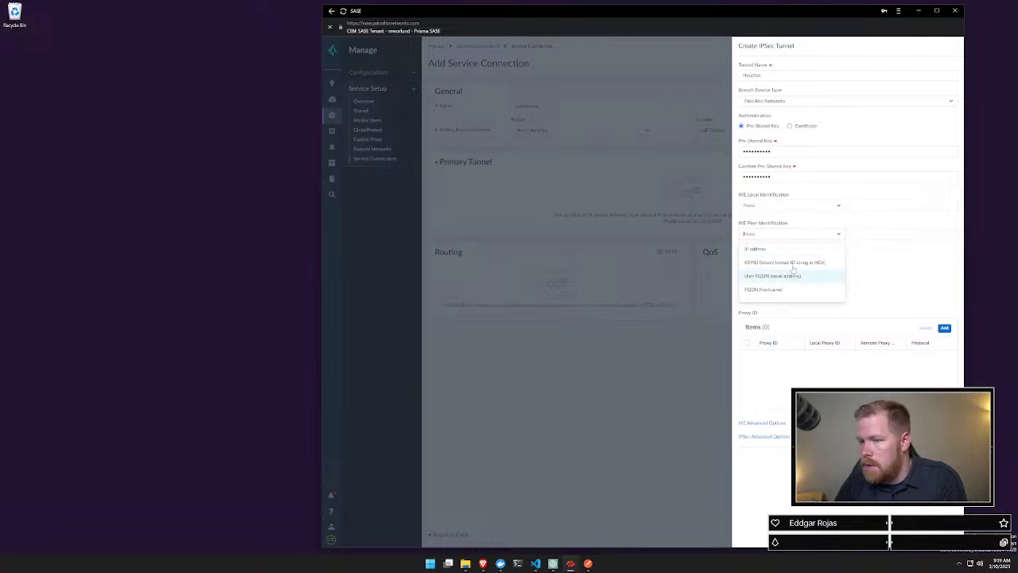
pyautogui.click(789, 249)
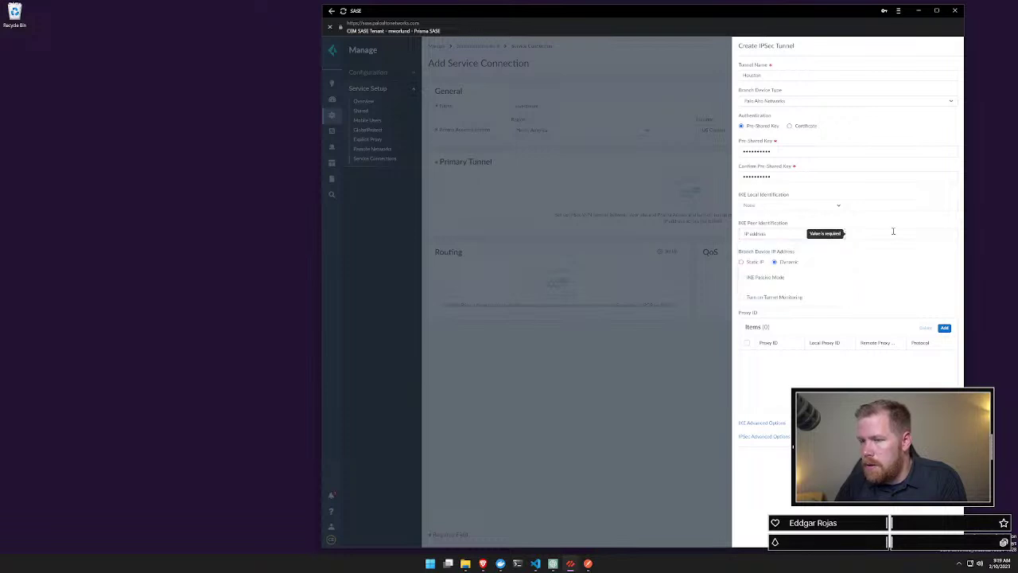
pyautogui.click(516, 563)
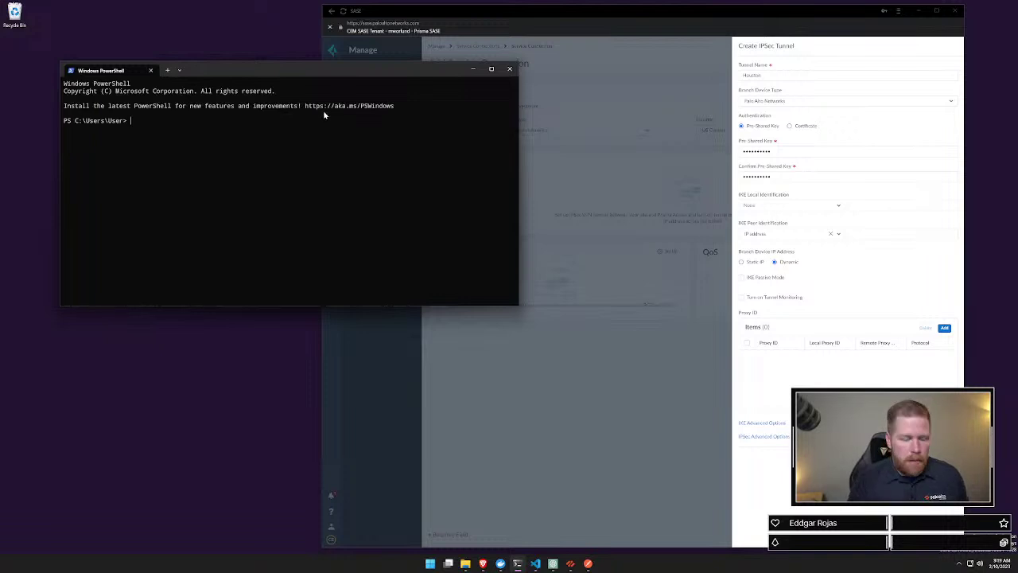
# Step: Run curl ifconfig.io in PowerShell to find the public IP 104.63.236.58, then close it
pyautogui.write('curl ifc')
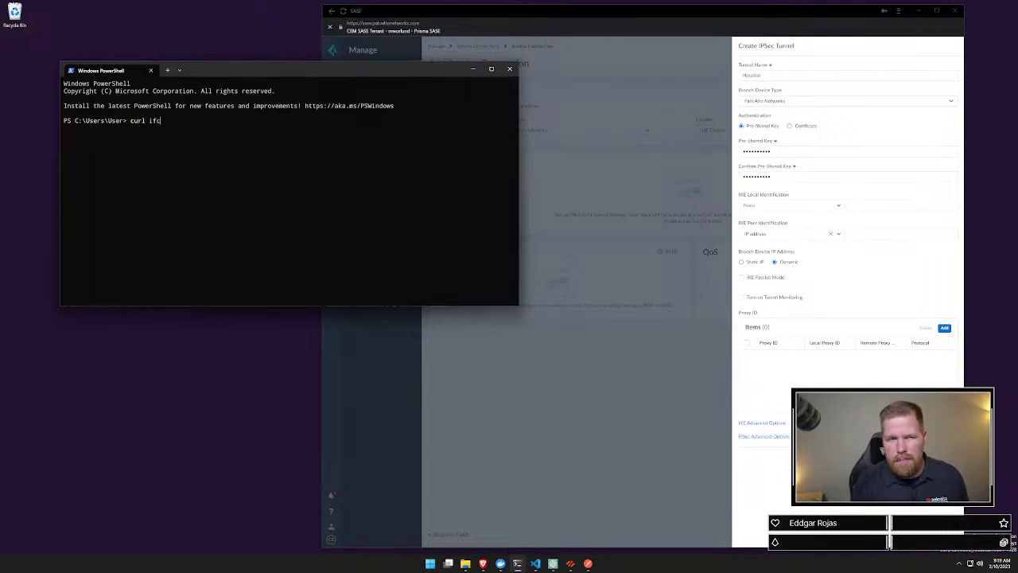
pyautogui.write('onfig')
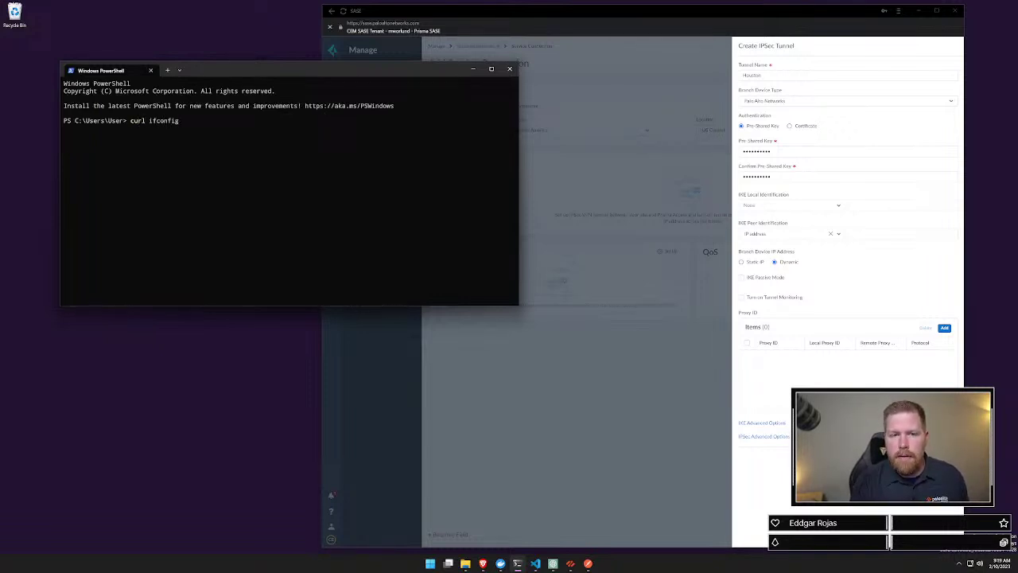
pyautogui.write('.io')
pyautogui.press('Return')
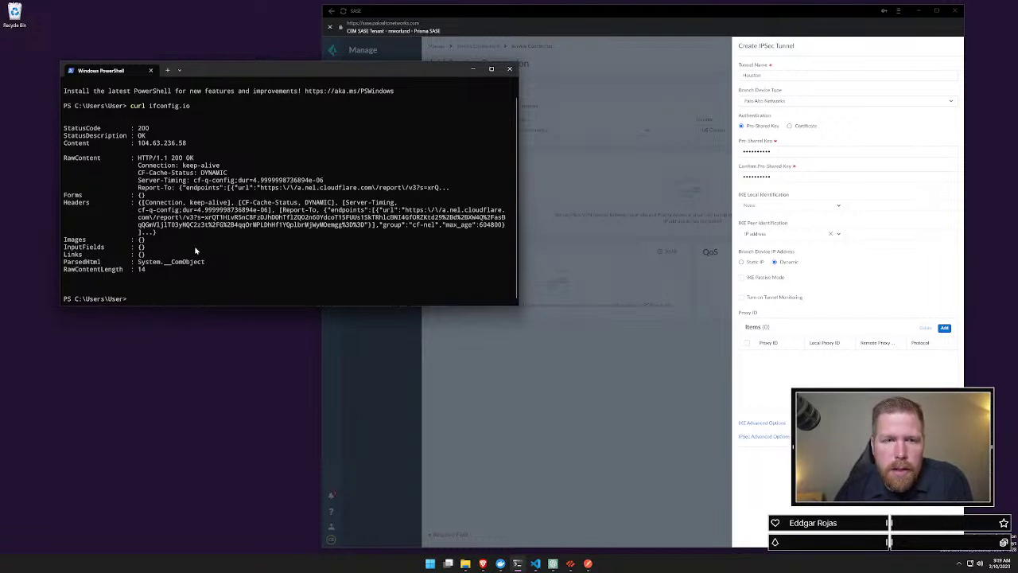
pyautogui.click(509, 70)
pyautogui.click(861, 234)
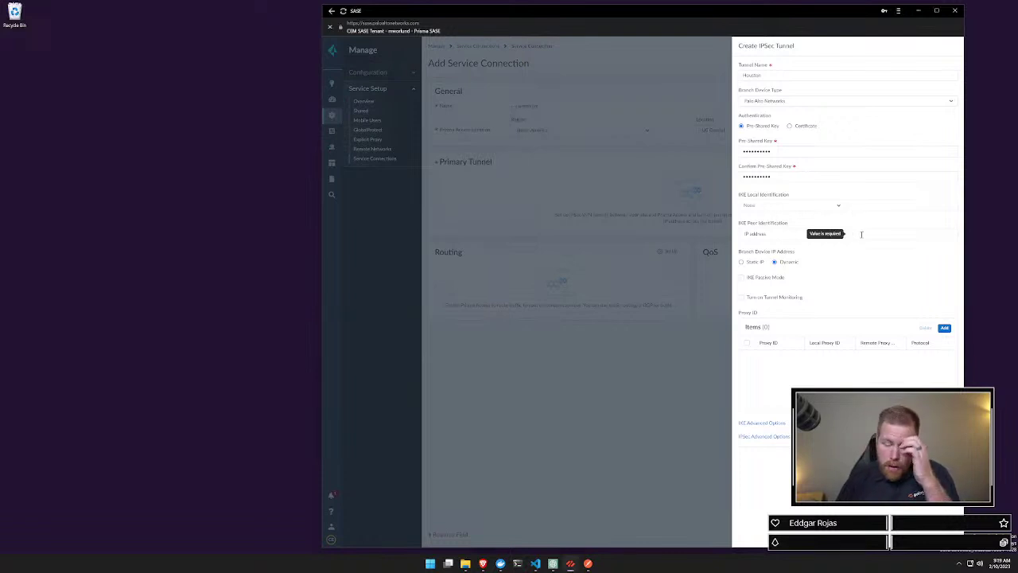
# Step: Enter IKE peer IP 1.1.1.1 and set the IKE protocol version to IKEv2 preferred mode
pyautogui.write('1.1.1.1')
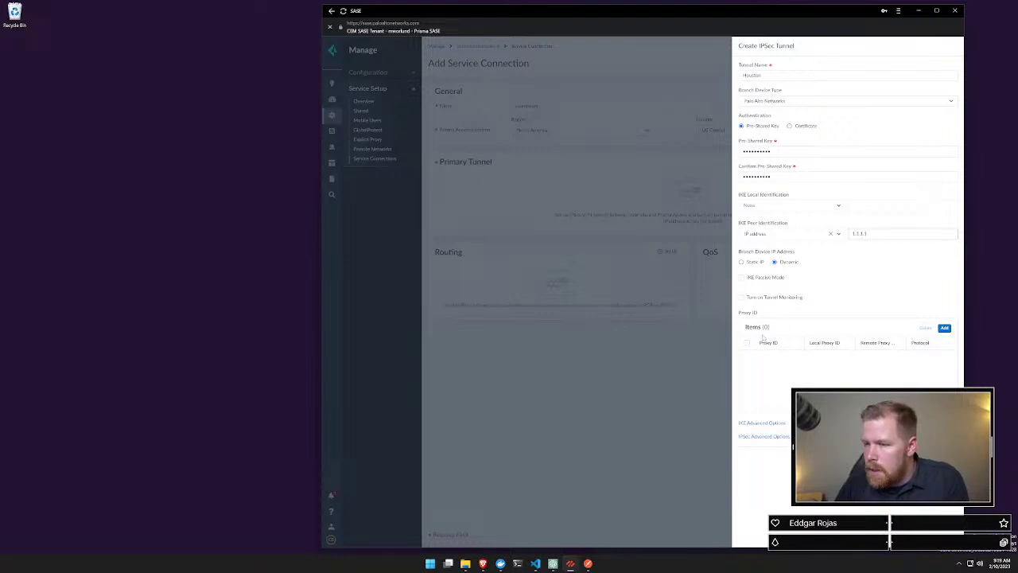
pyautogui.click(769, 424)
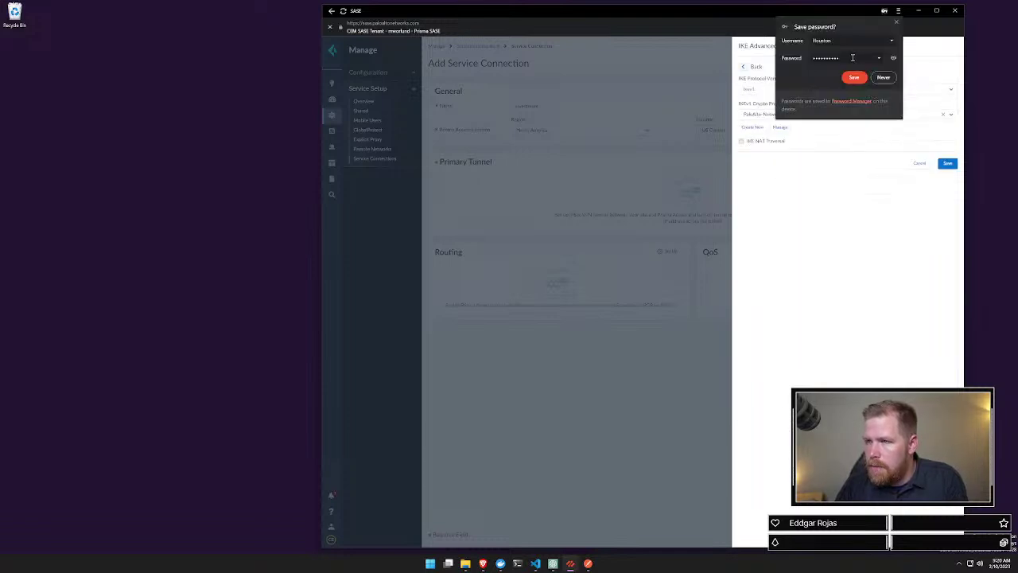
pyautogui.click(897, 22)
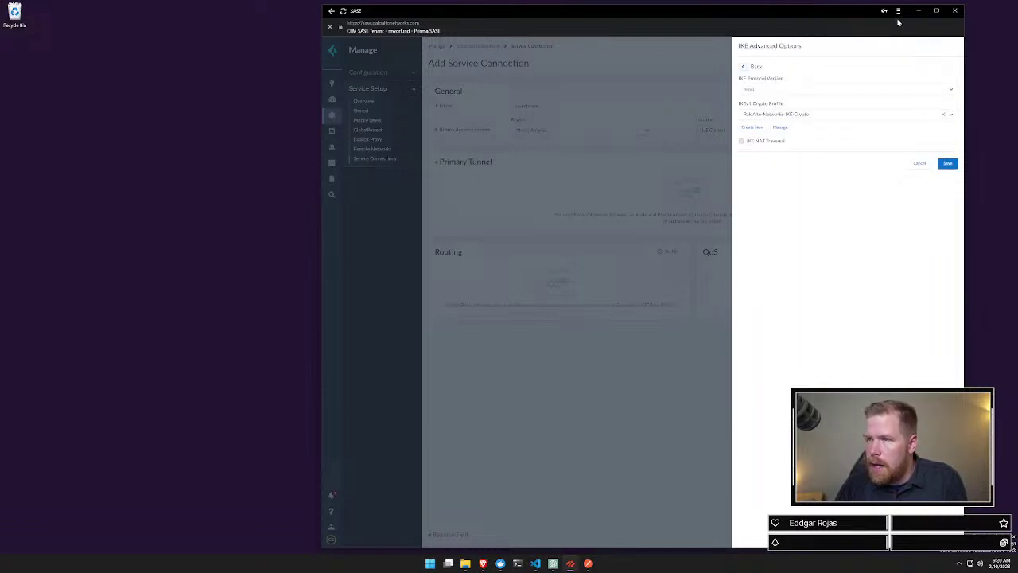
pyautogui.click(807, 93)
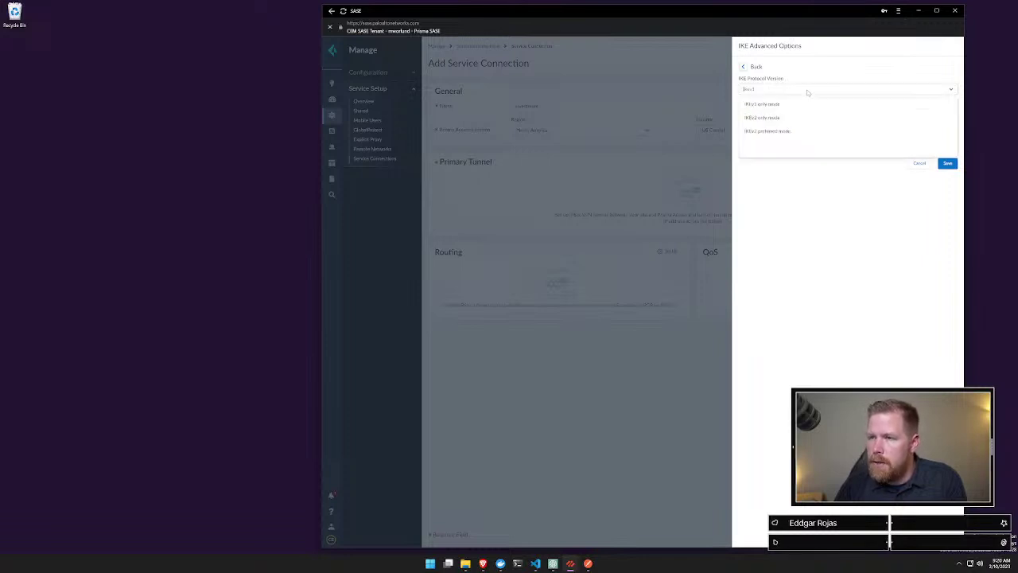
pyautogui.click(787, 132)
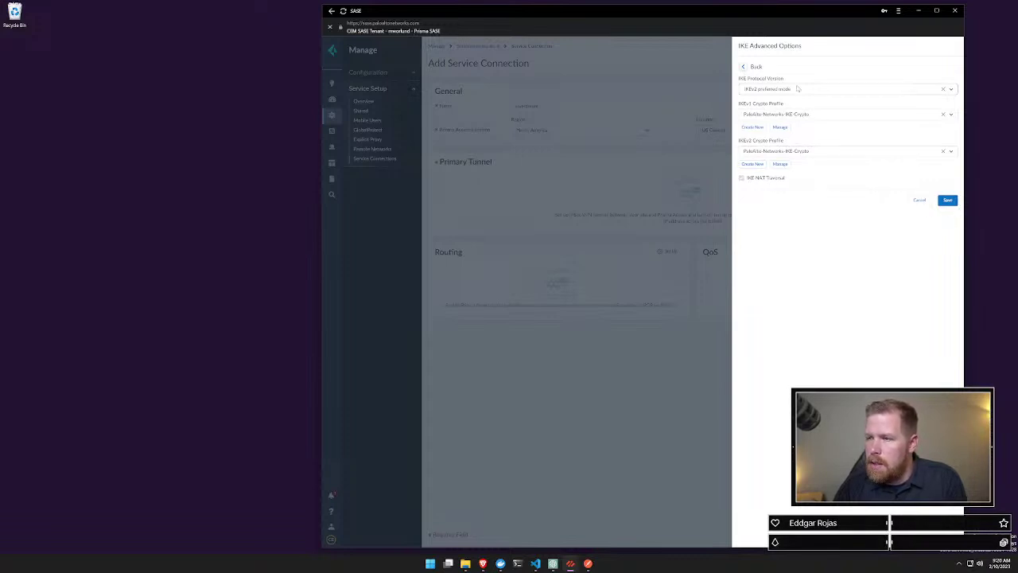
pyautogui.moveTo(798, 88); pyautogui.dragTo(950, 208)
pyautogui.click(907, 217)
# Step: Inspect the Prisma SASE page and view the DevTools Network log of its trace requests
pyautogui.rightClick(830, 254)
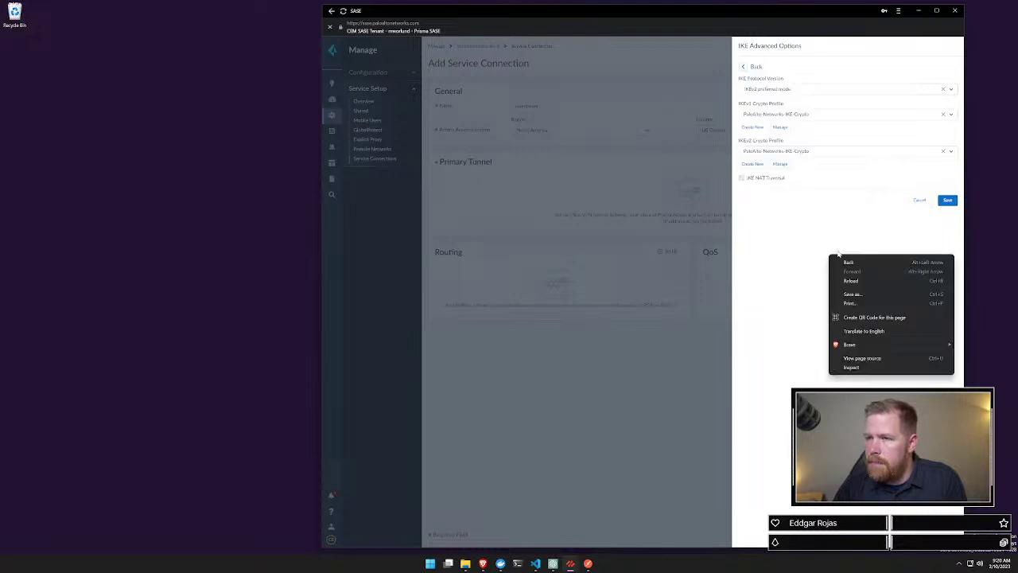
pyautogui.click(851, 367)
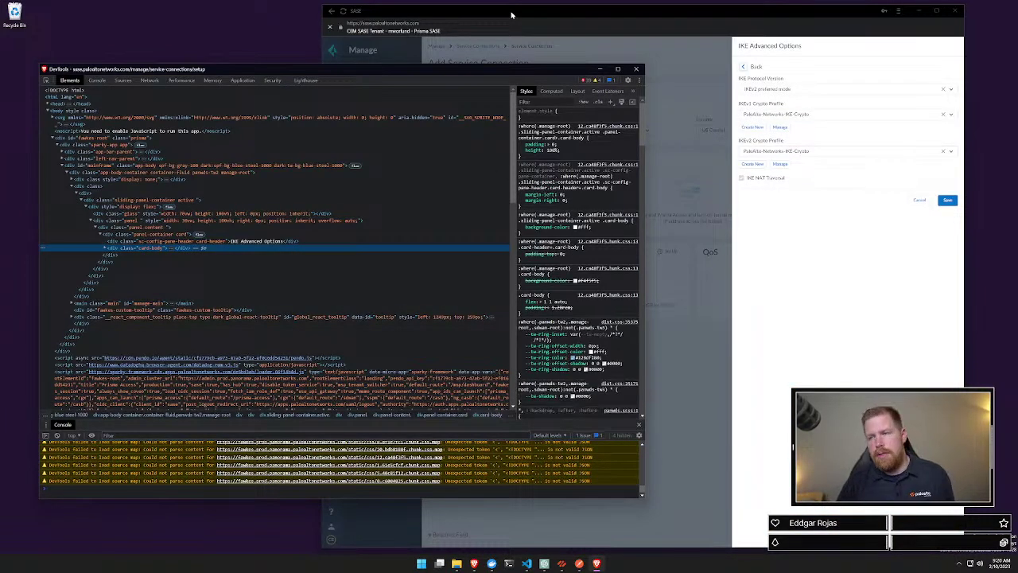
pyautogui.click(148, 80)
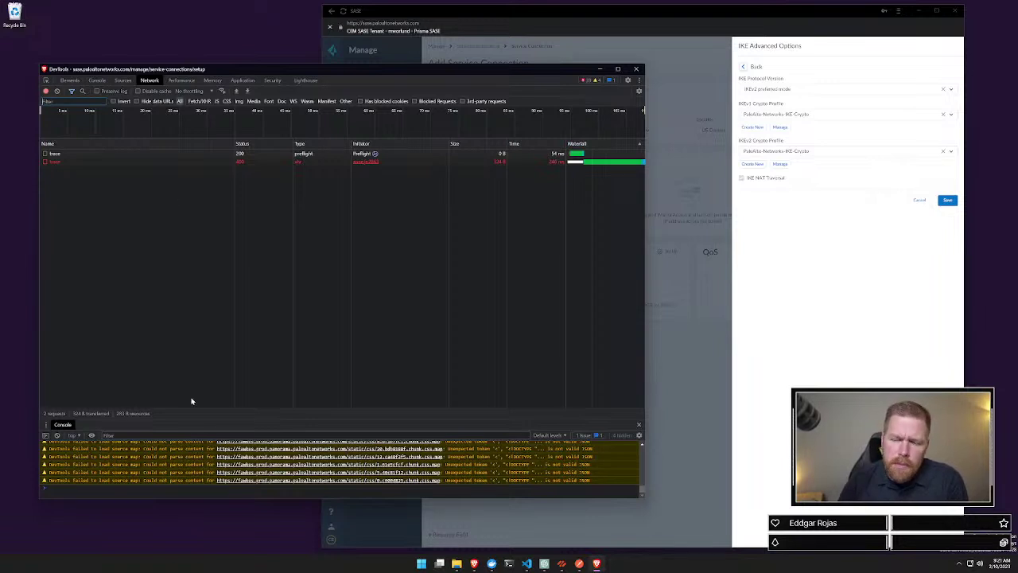
pyautogui.click(474, 562)
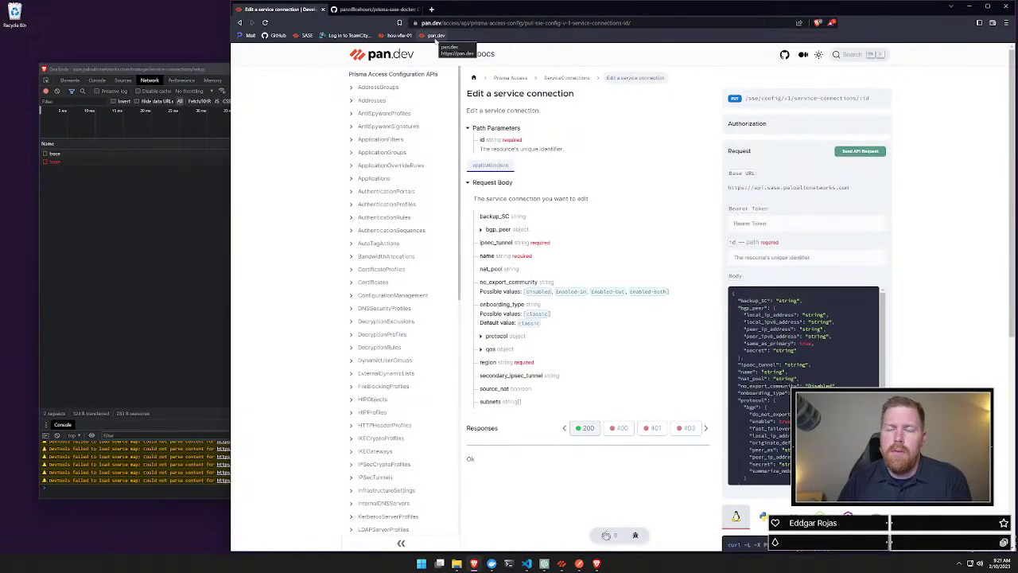
# Step: Browse pan.dev's ServiceConnections overview, List and Create service connections references, then minimize the docs window
pyautogui.scroll(-3, 380, 266)
pyautogui.scroll(-4, 380, 271)
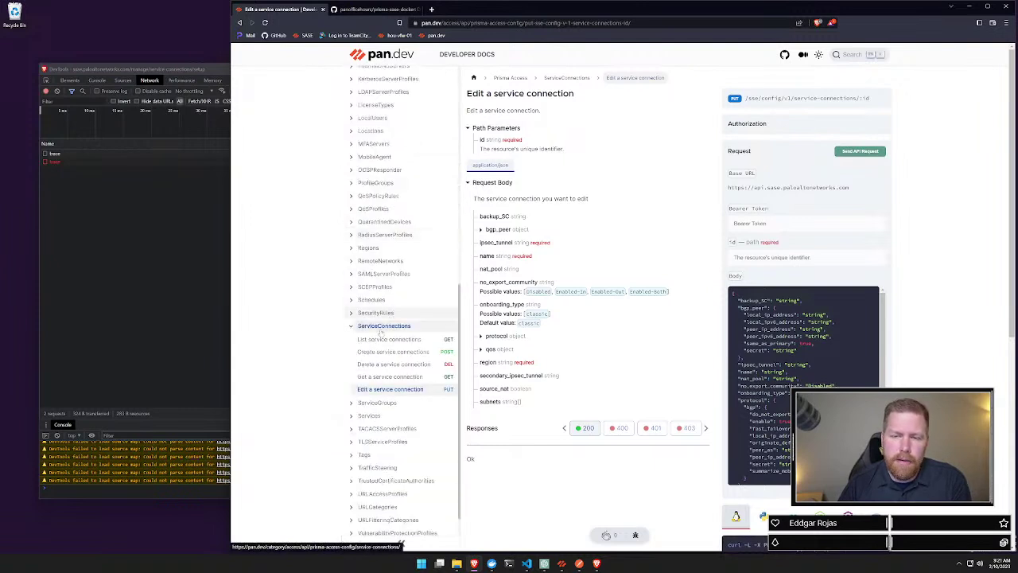
pyautogui.click(351, 328)
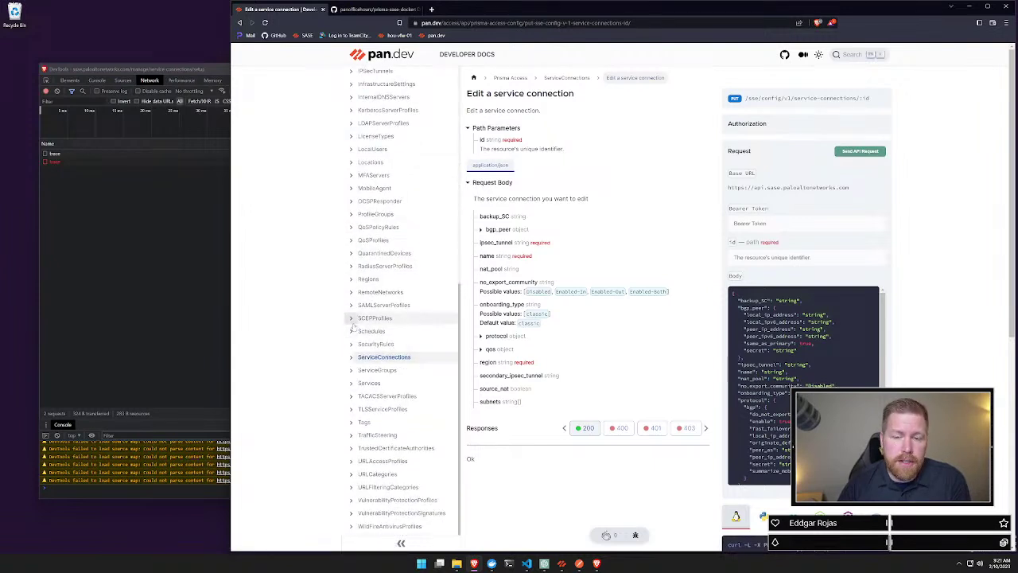
pyautogui.click(386, 359)
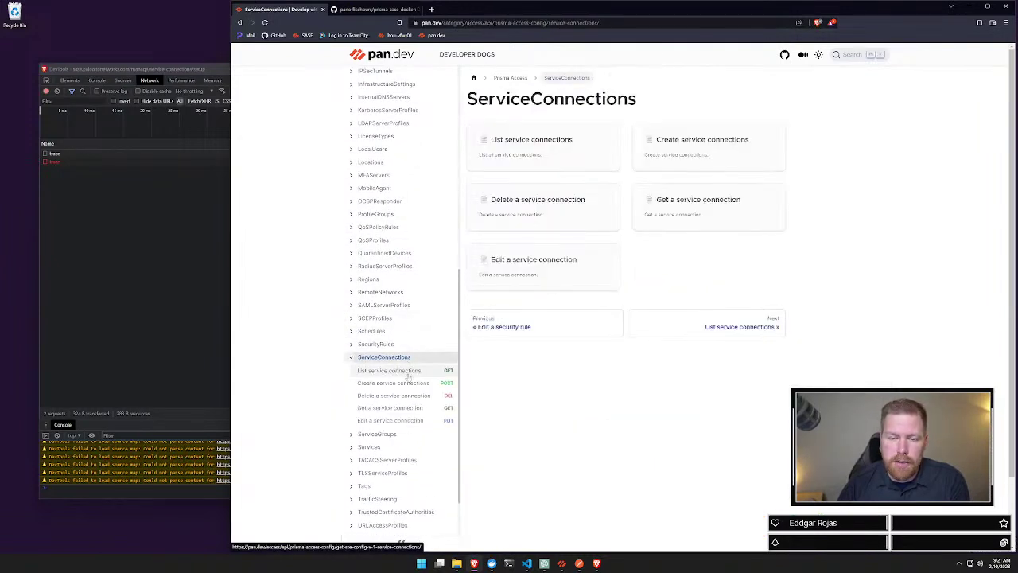
pyautogui.click(421, 370)
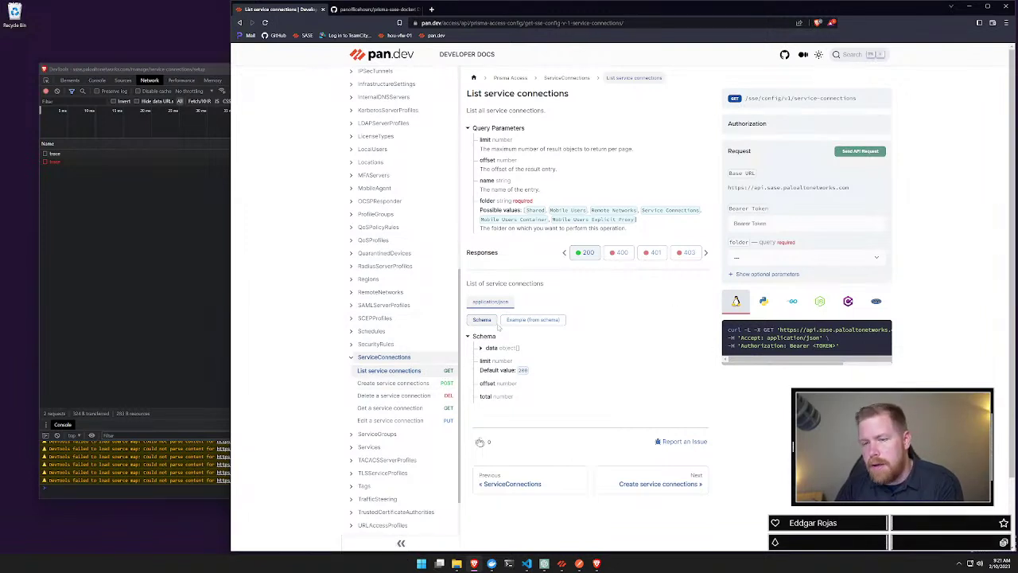
pyautogui.click(410, 384)
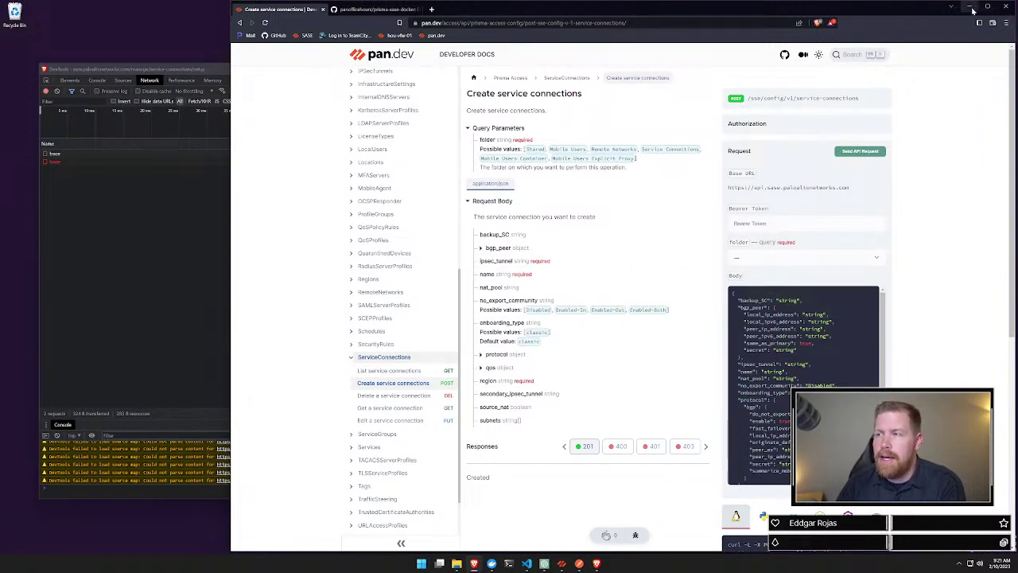
pyautogui.click(969, 7)
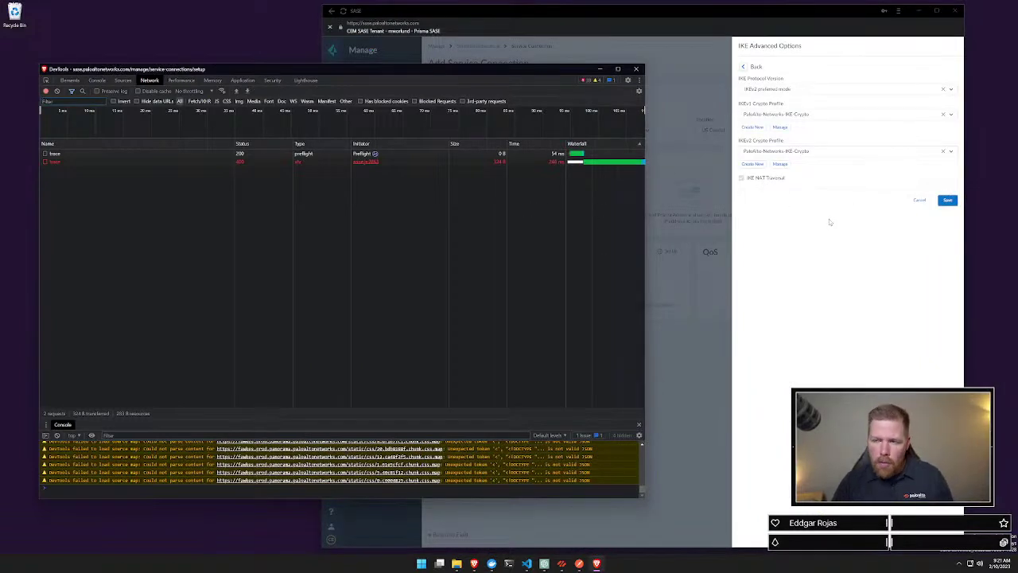
# Step: Save the IKE advanced options and open the failed 400 trace request's payload in DevTools
pyautogui.click(948, 200)
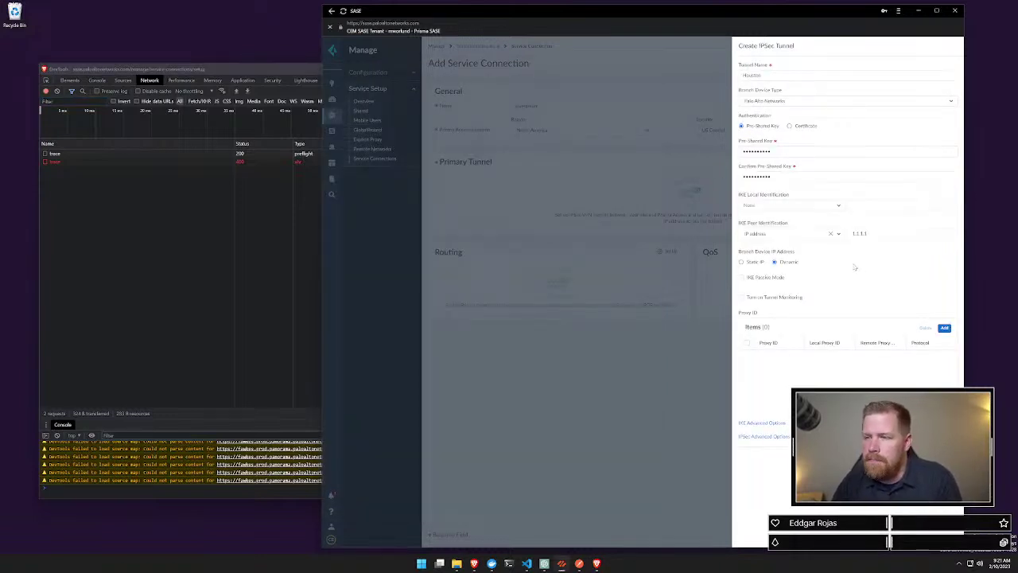
pyautogui.click(165, 253)
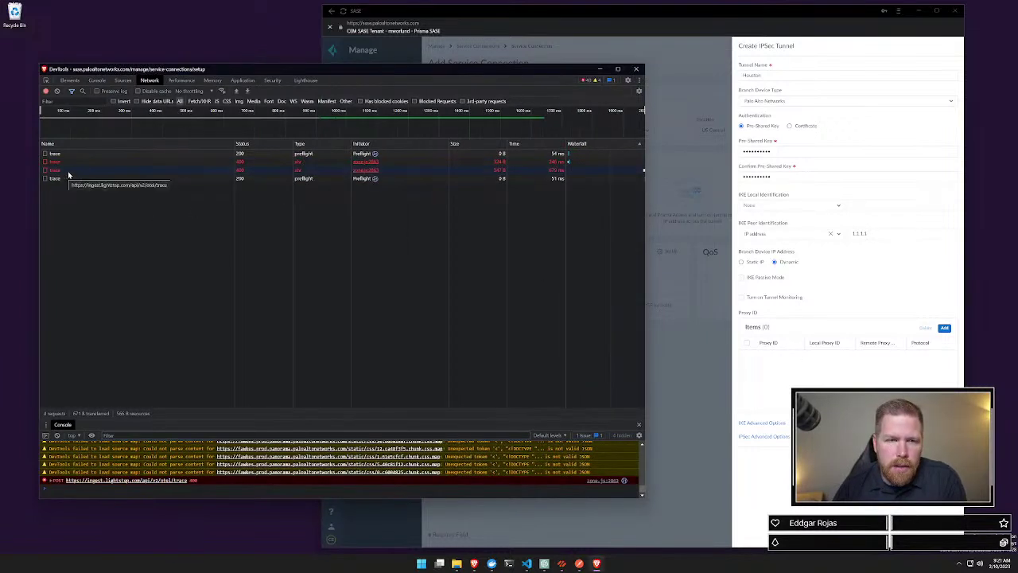
pyautogui.click(69, 171)
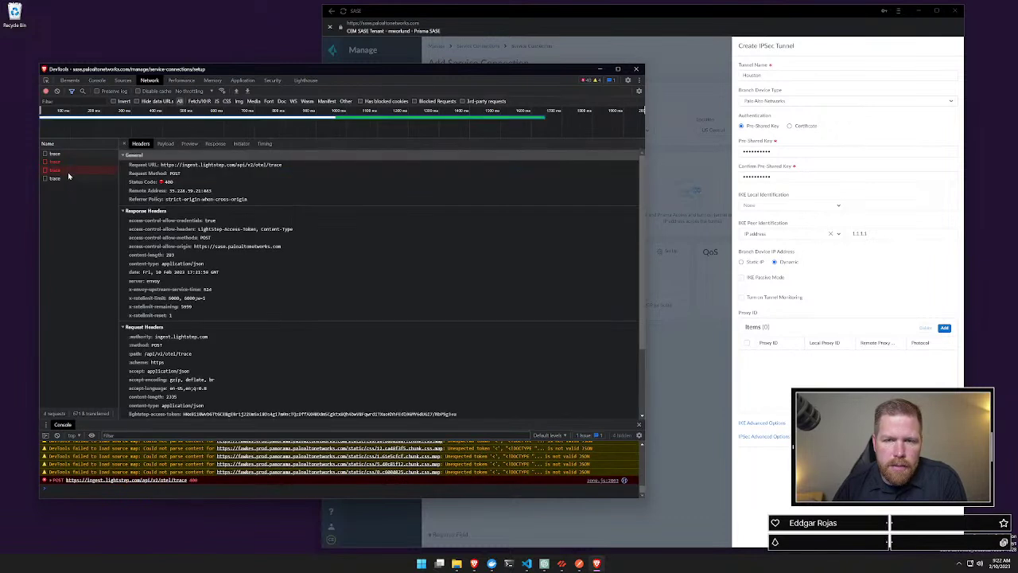
pyautogui.click(165, 144)
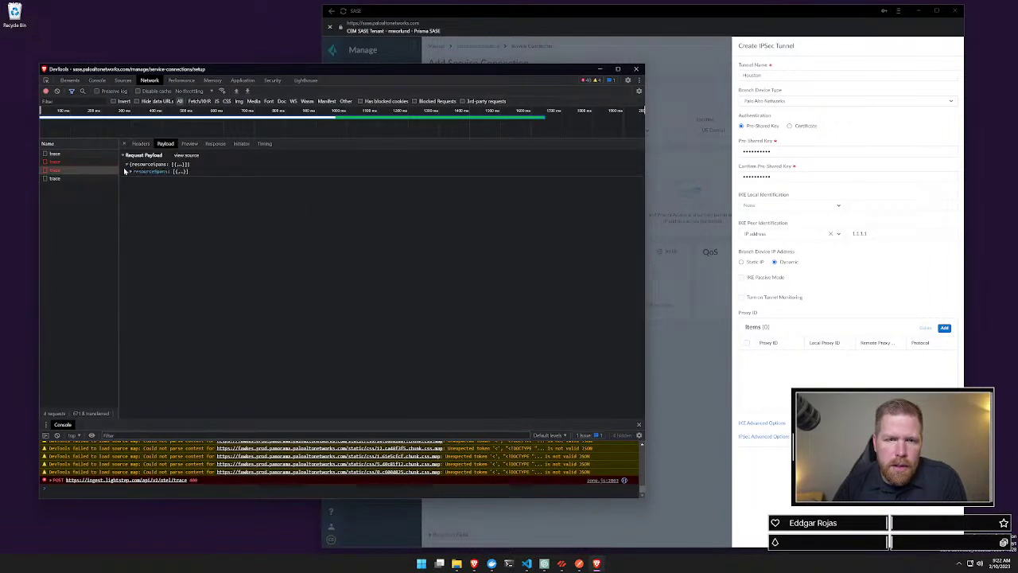
# Step: Expand the payload's resourceSpans, first span and instrumentationLibrarySpans, then check another trace request
pyautogui.click(130, 172)
pyautogui.click(134, 177)
pyautogui.click(134, 177)
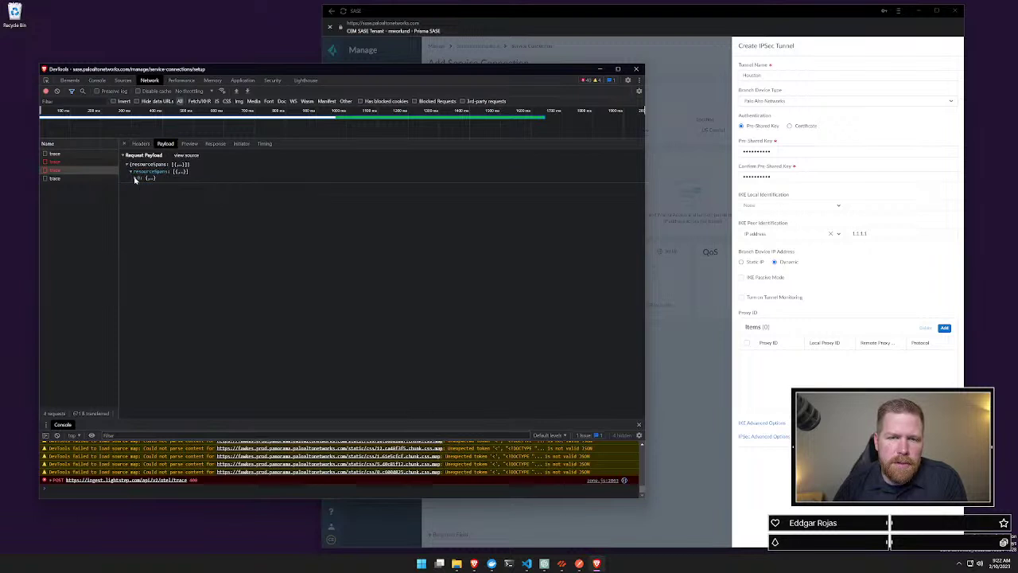
pyautogui.click(135, 177)
pyautogui.click(140, 190)
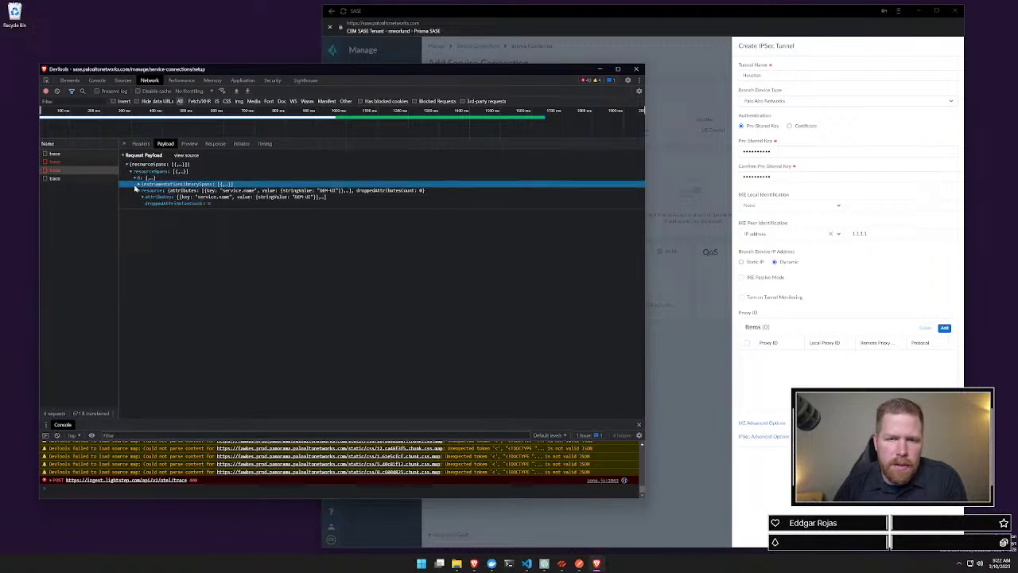
pyautogui.click(78, 178)
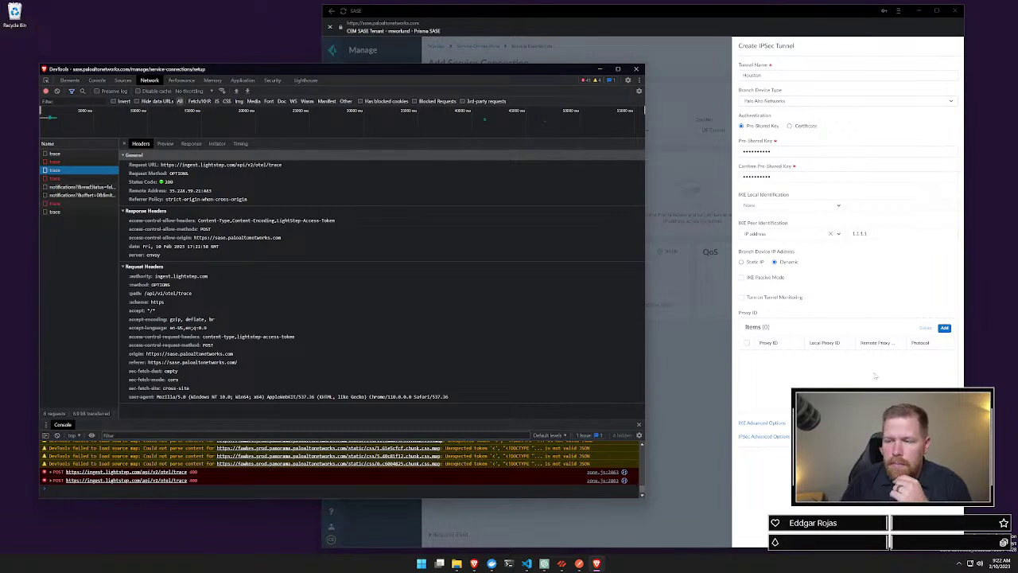
pyautogui.hotkey('alt', 'Tab')
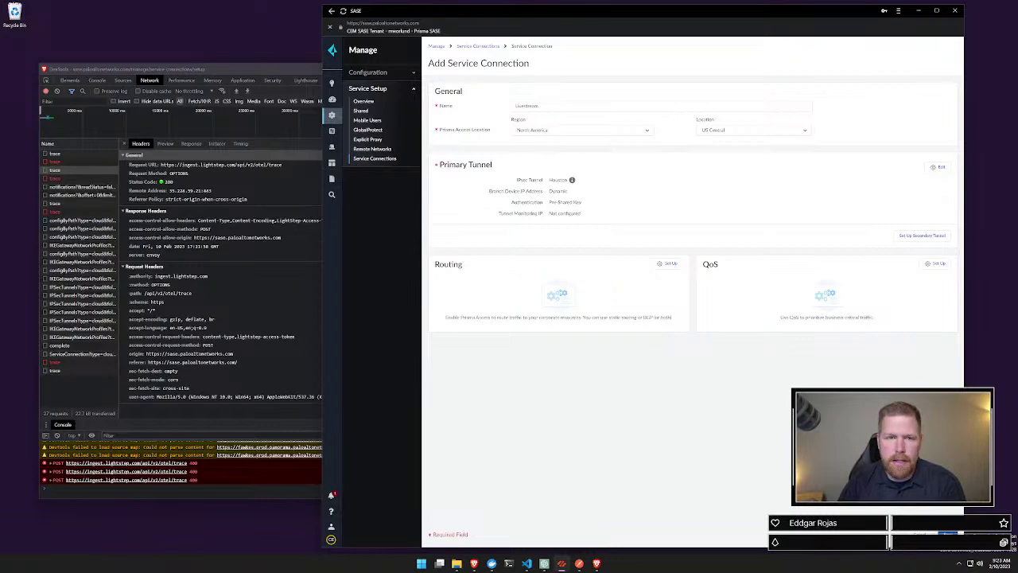
# Step: Save the Houston service connection and refresh the Service Connections list
pyautogui.click(947, 534)
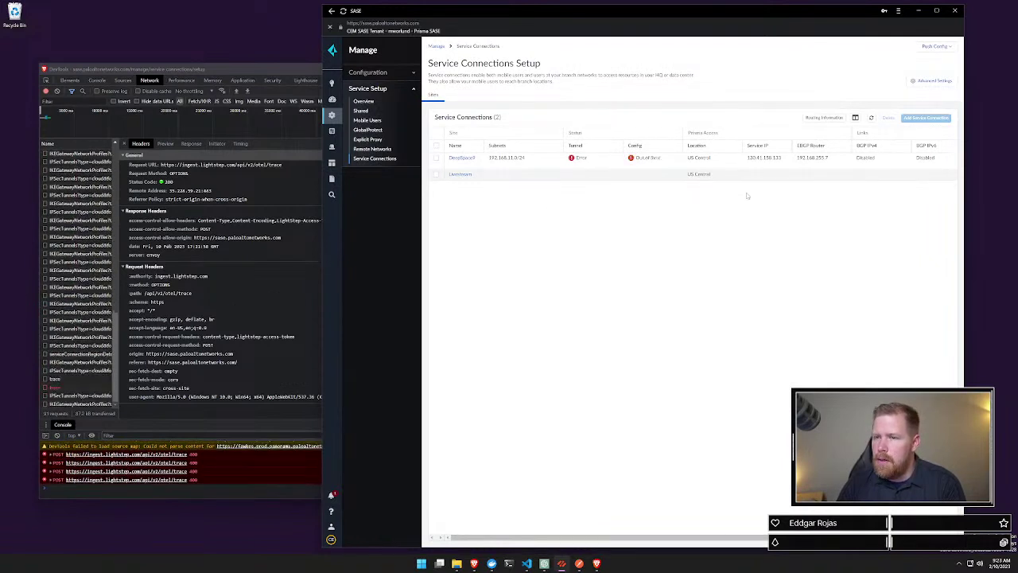
pyautogui.click(871, 117)
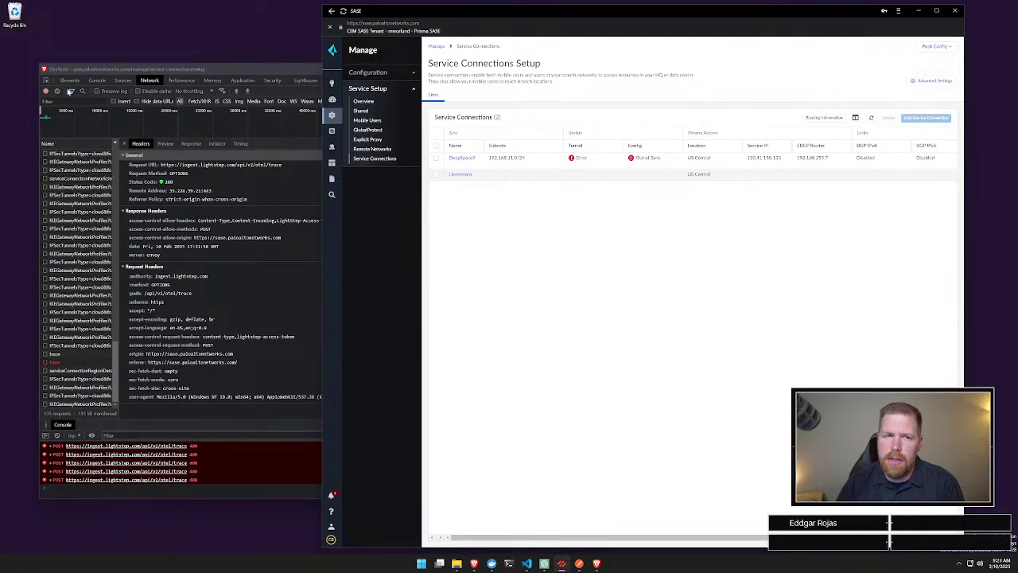
pyautogui.click(46, 92)
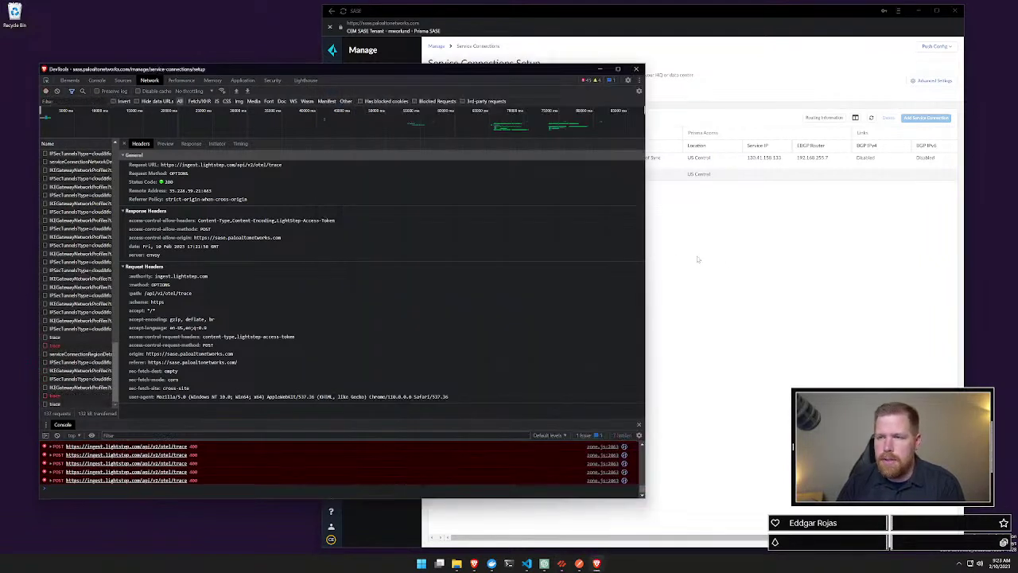
# Step: Widen the Name column, close the request details and sort the network requests by Status
pyautogui.click(697, 258)
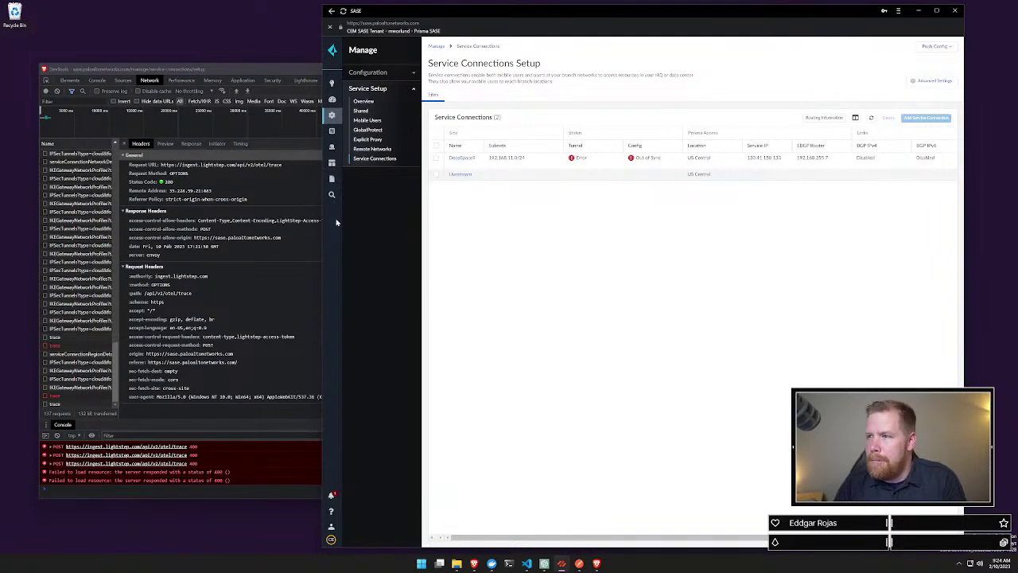
pyautogui.click(229, 73)
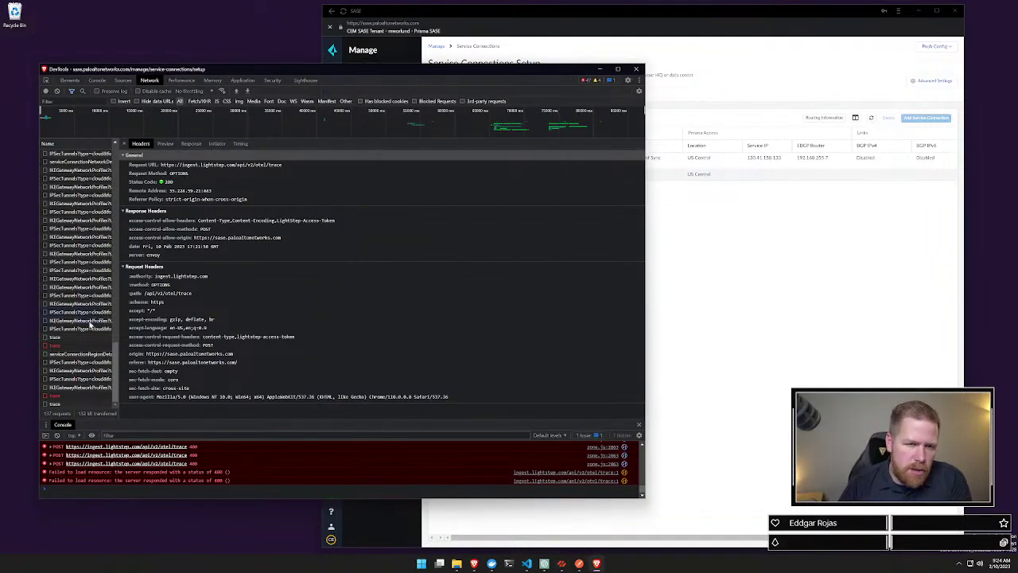
pyautogui.moveTo(118, 280); pyautogui.dragTo(282, 287)
pyautogui.scroll(10, 204, 242)
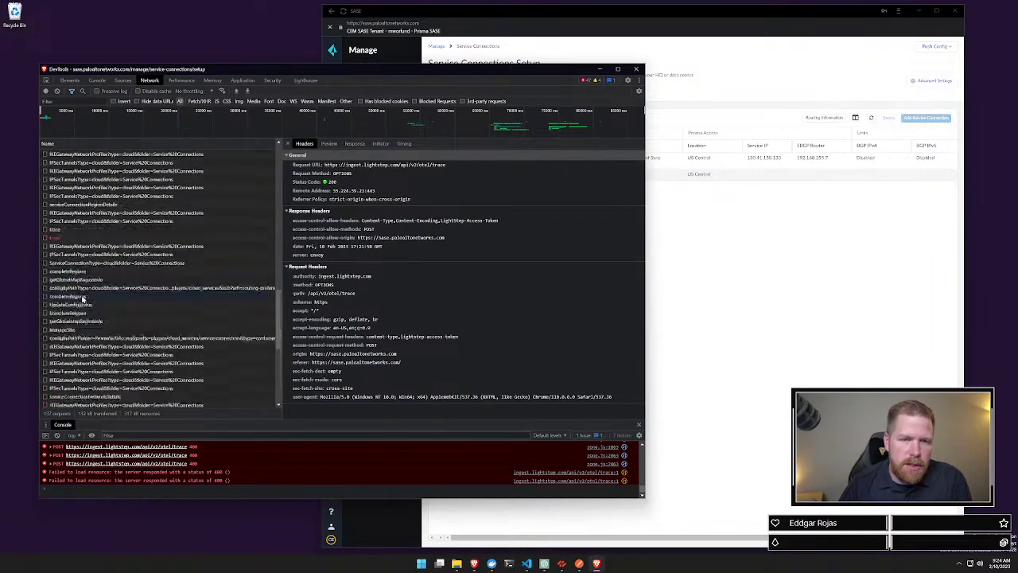
pyautogui.click(289, 143)
pyautogui.click(257, 145)
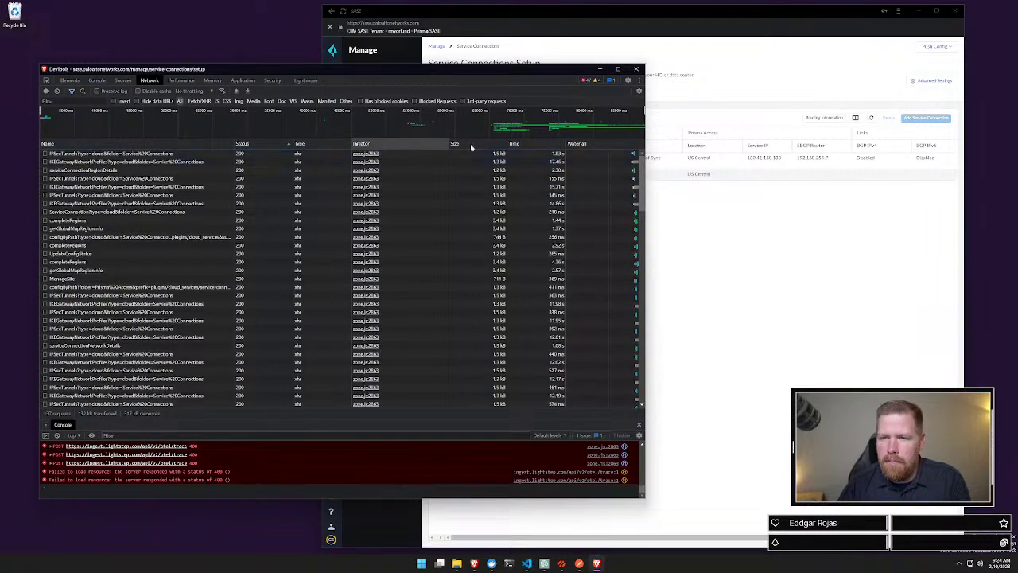
# Step: Add a Method column to the network table and sort requests by method
pyautogui.rightClick(272, 146)
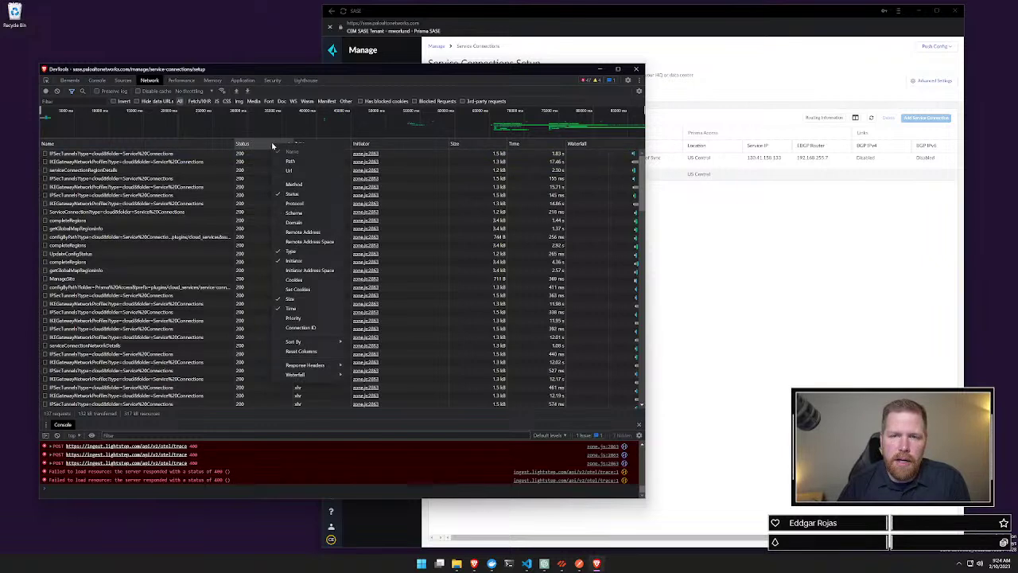
pyautogui.click(292, 184)
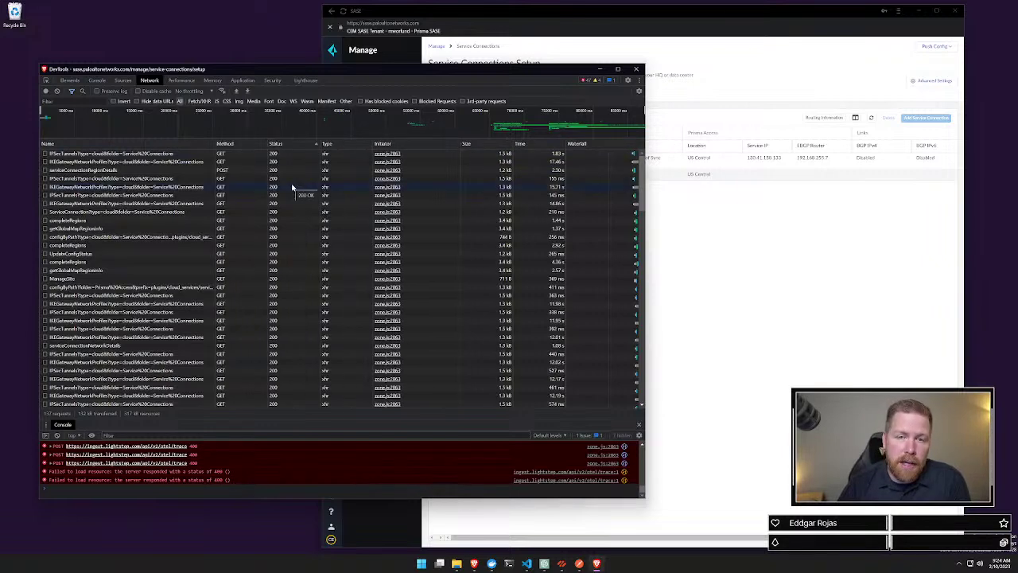
pyautogui.click(236, 145)
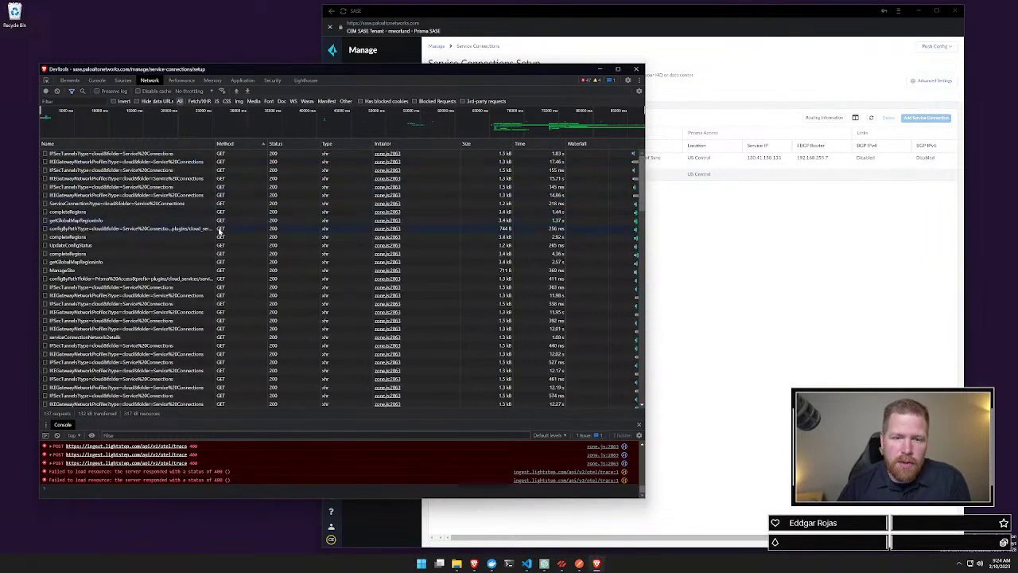
pyautogui.scroll(-3, 223, 274)
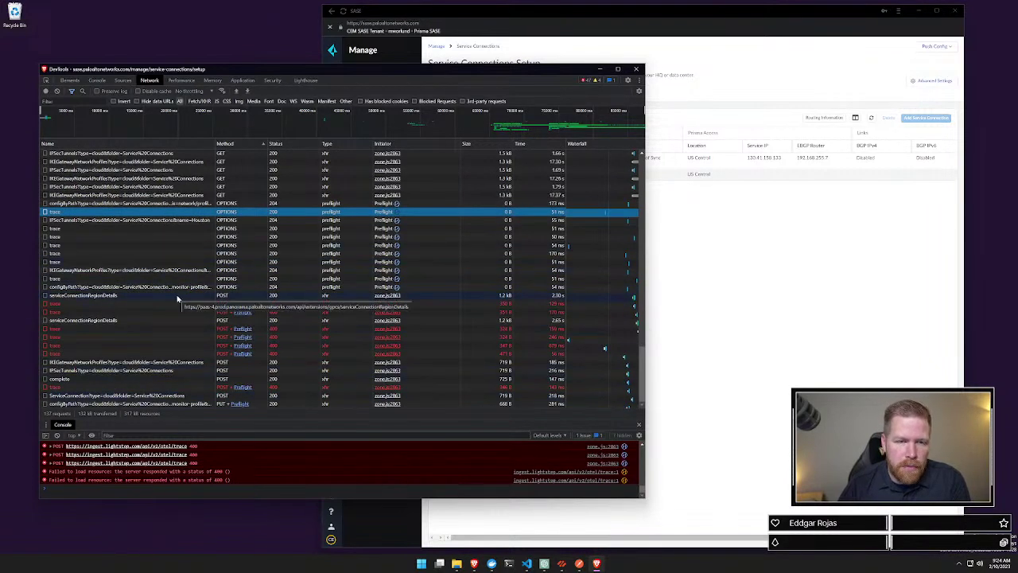
# Step: Review the serviceConnectionRegionDetails regions payload and configPath parameters, then sort requests by Time
pyautogui.click(177, 297)
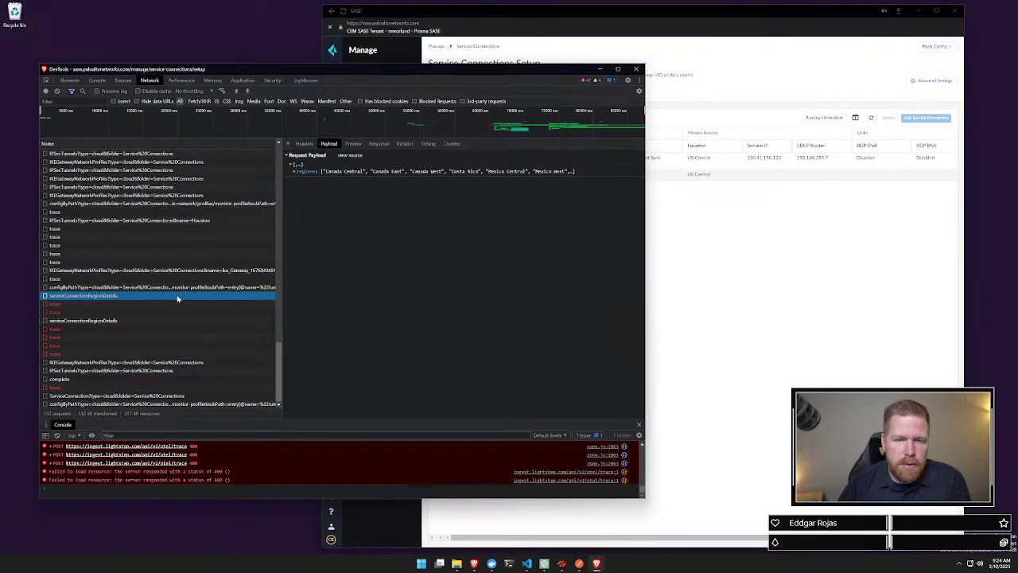
pyautogui.click(296, 172)
pyautogui.click(296, 180)
pyautogui.click(298, 180)
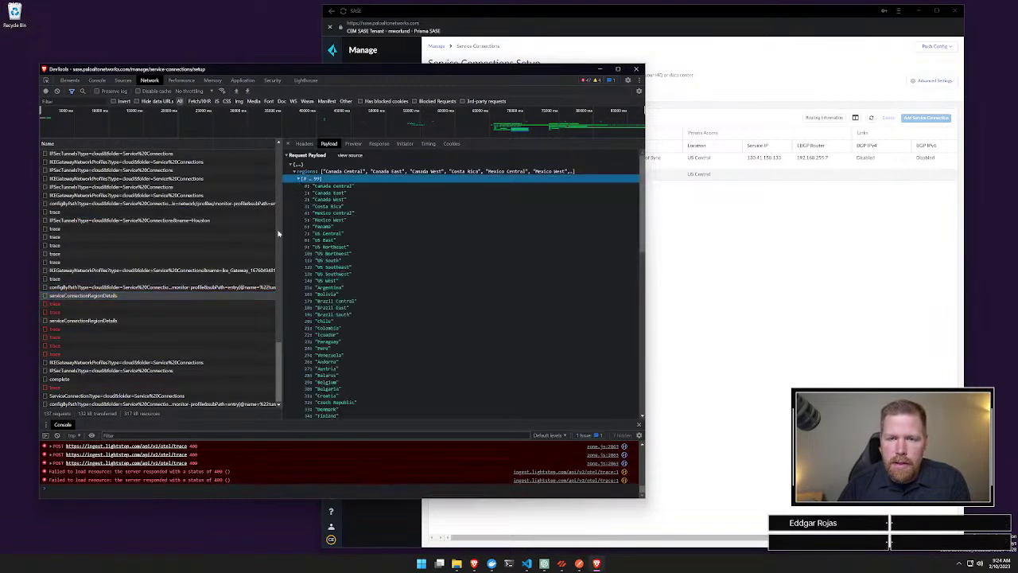
pyautogui.click(146, 288)
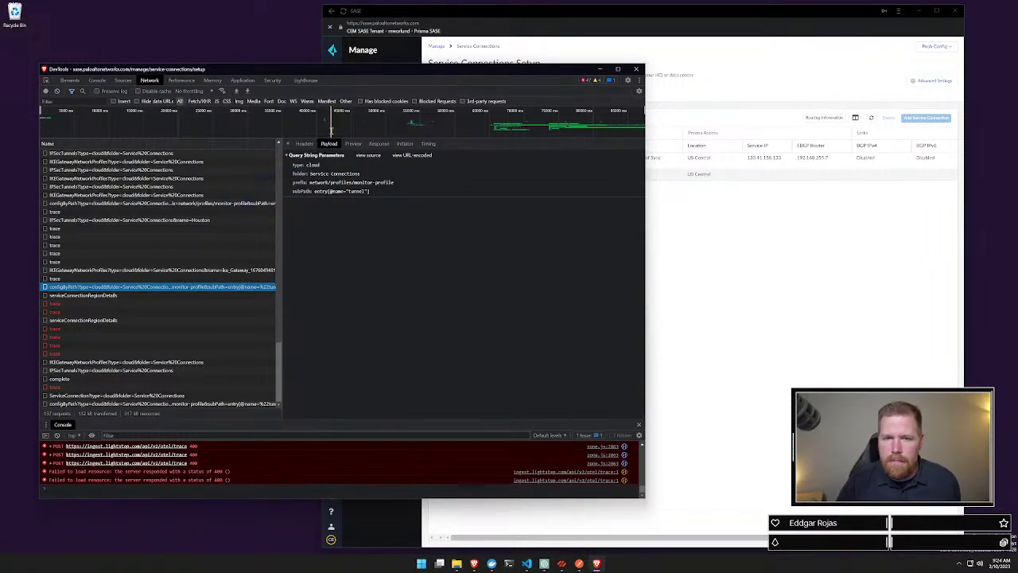
pyautogui.click(287, 144)
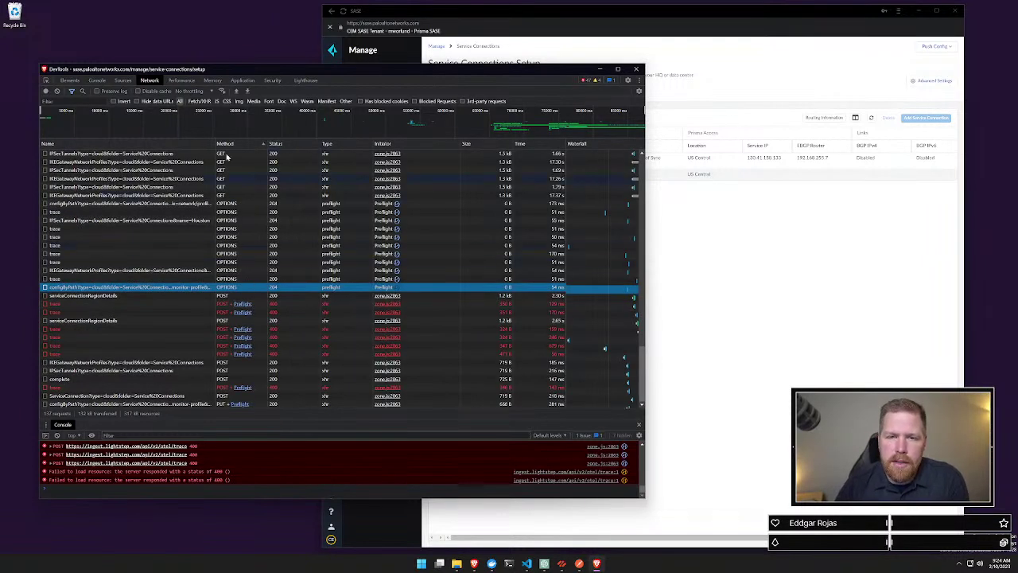
pyautogui.click(518, 145)
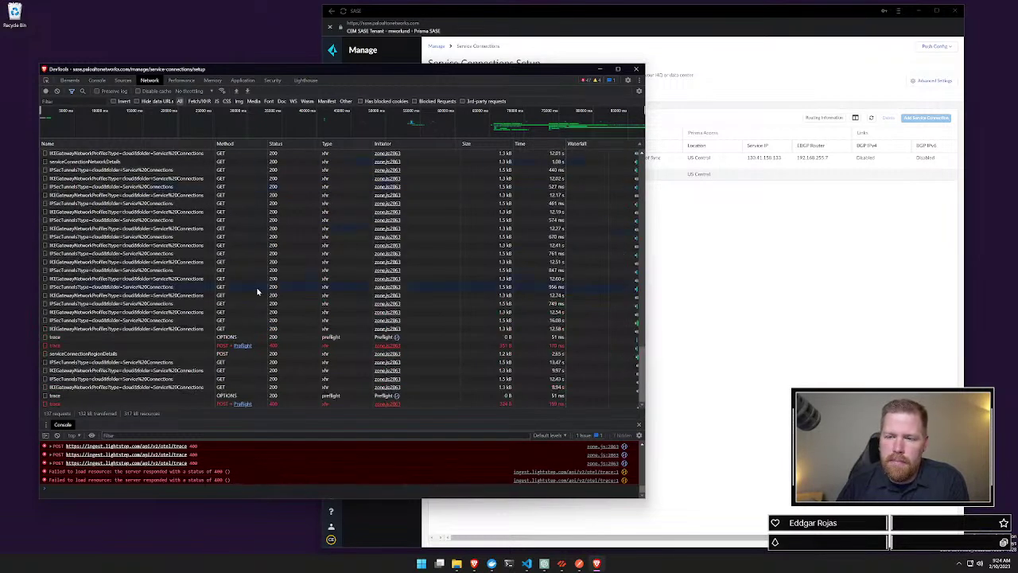
pyautogui.scroll(5, 256, 291)
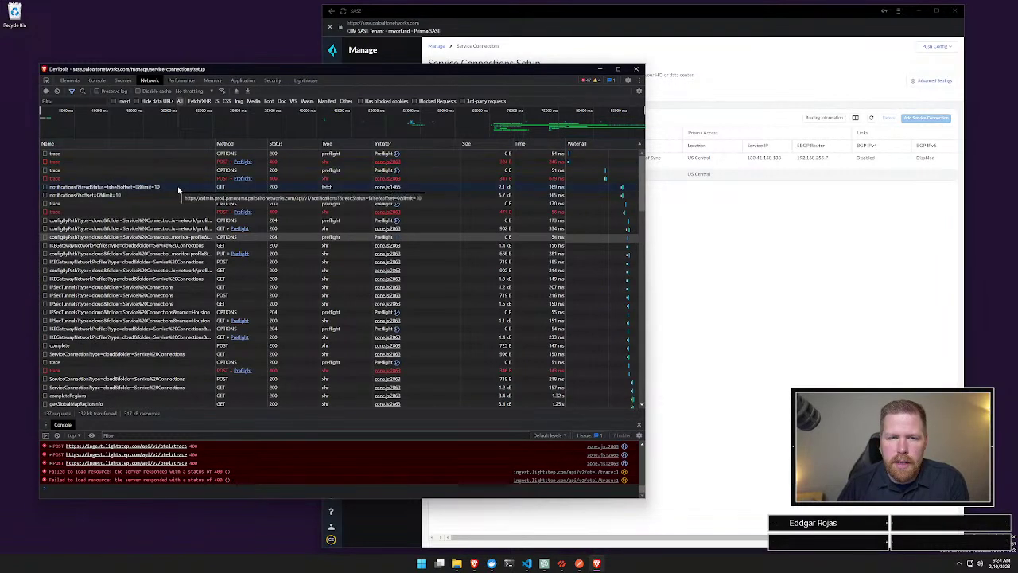
# Step: Expand a failed trace POST's resource attributes, then inspect the configByPath requests' query parameters
pyautogui.click(175, 213)
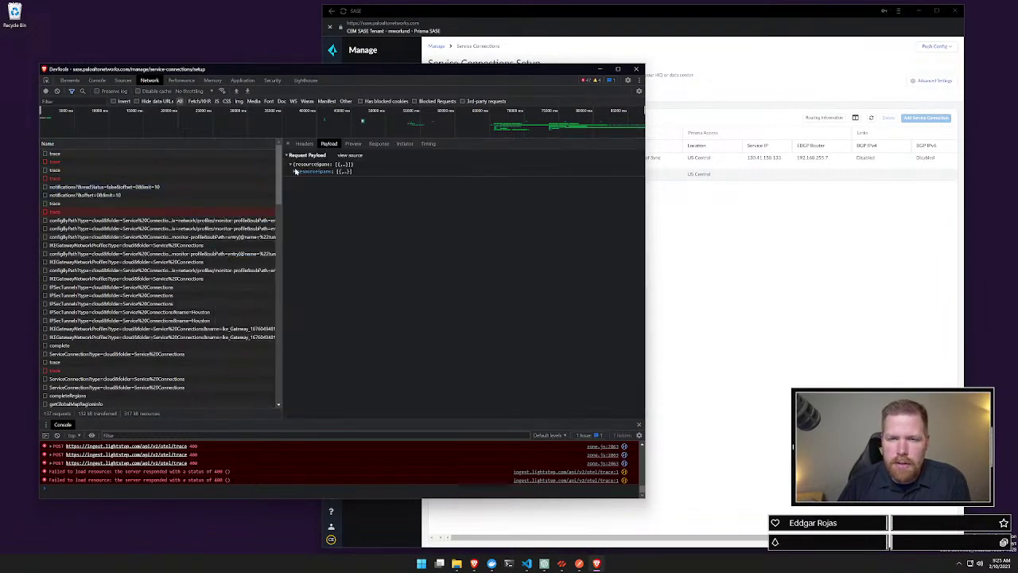
pyautogui.click(294, 171)
pyautogui.click(299, 178)
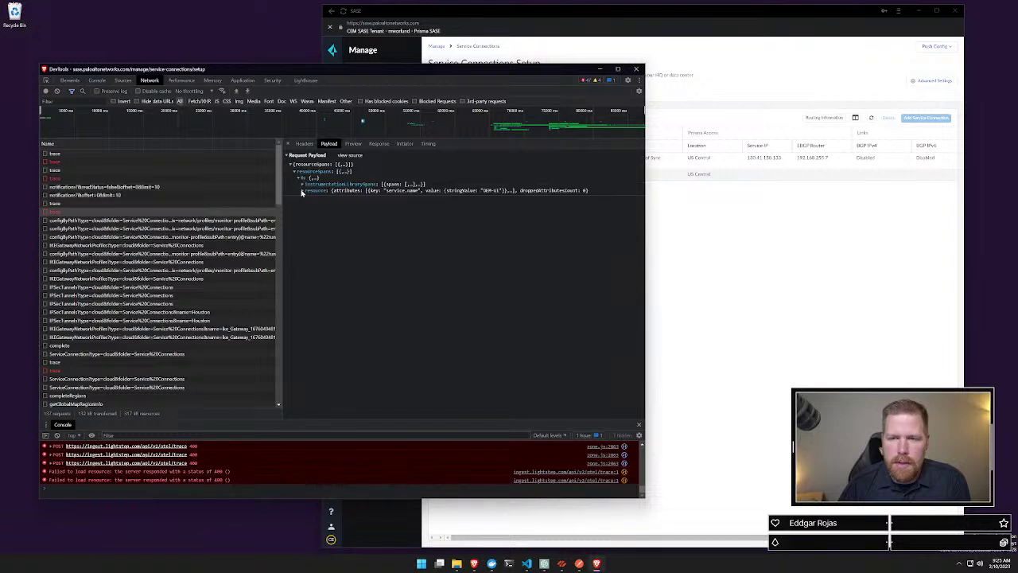
pyautogui.click(303, 191)
pyautogui.click(307, 198)
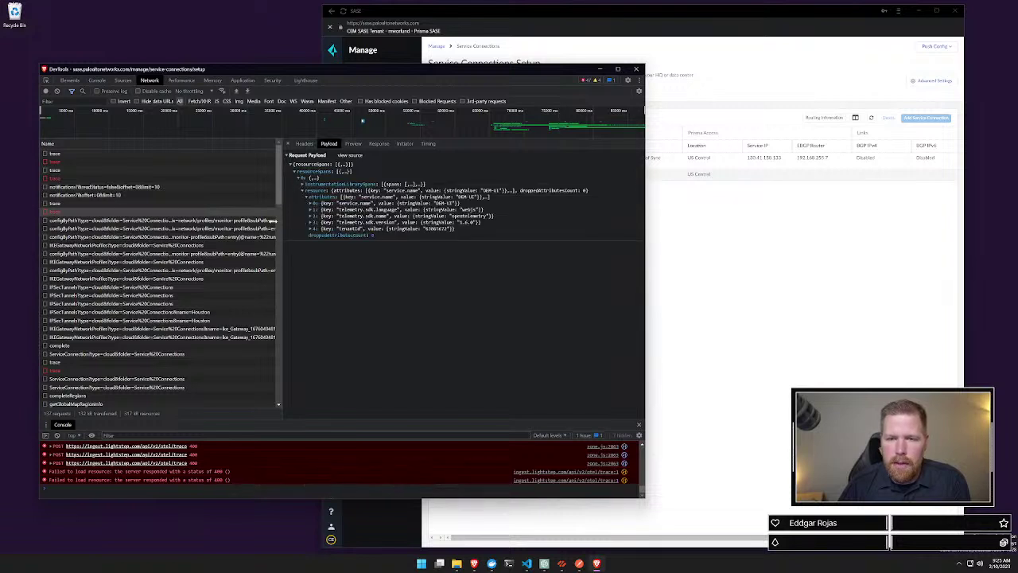
pyautogui.click(156, 221)
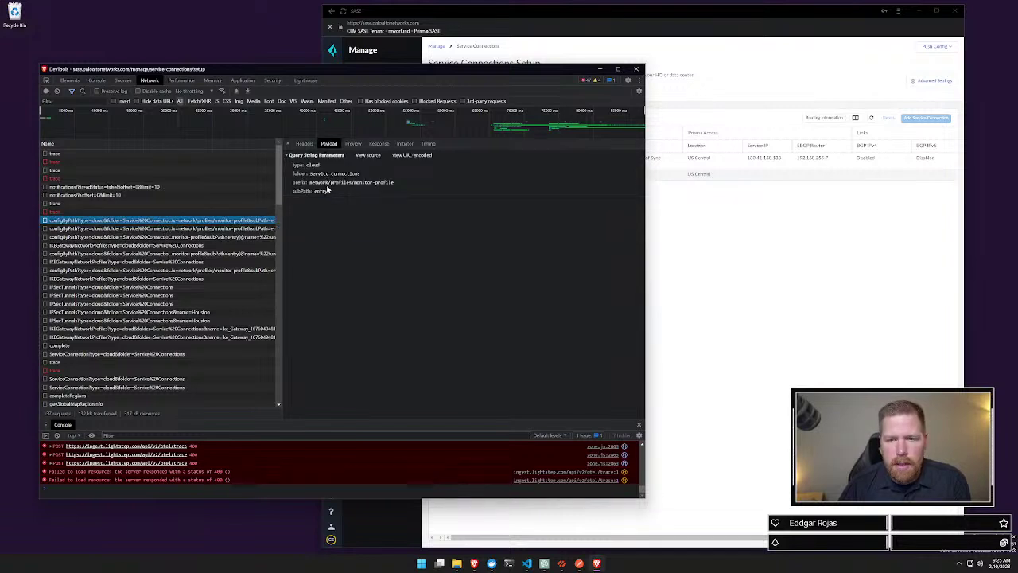
pyautogui.click(192, 229)
pyautogui.click(193, 237)
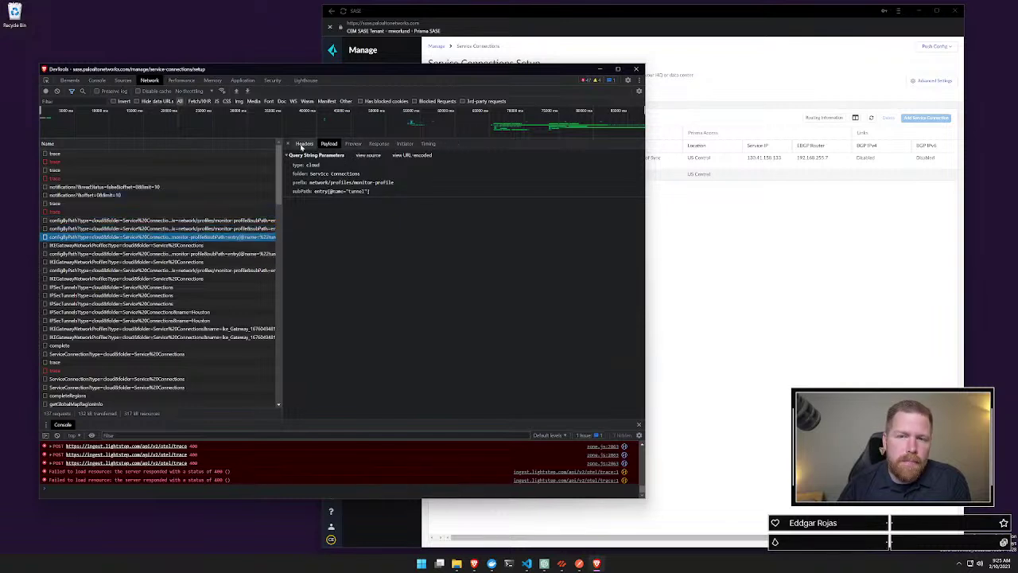
# Step: Expand the IKEGatewayNetworkProfiles response's authentication, pre-shared key, local address, peer address and peer id
pyautogui.click(169, 245)
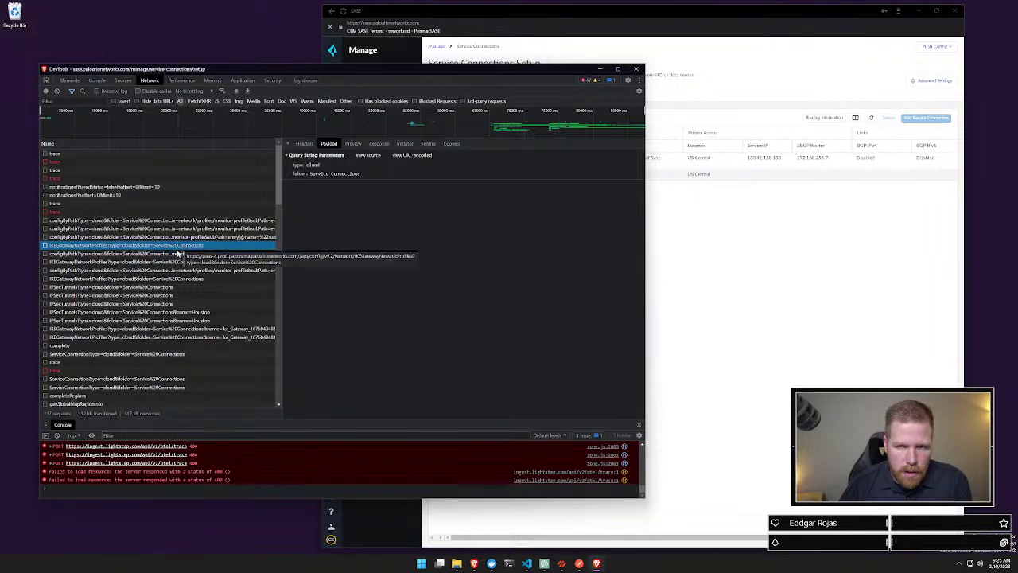
pyautogui.click(353, 144)
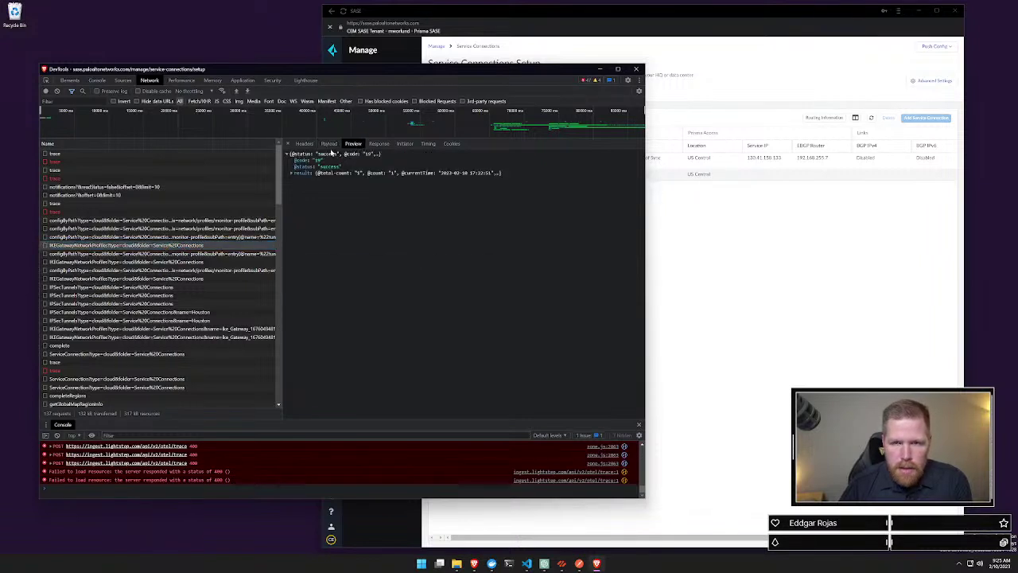
pyautogui.click(291, 173)
pyautogui.click(296, 199)
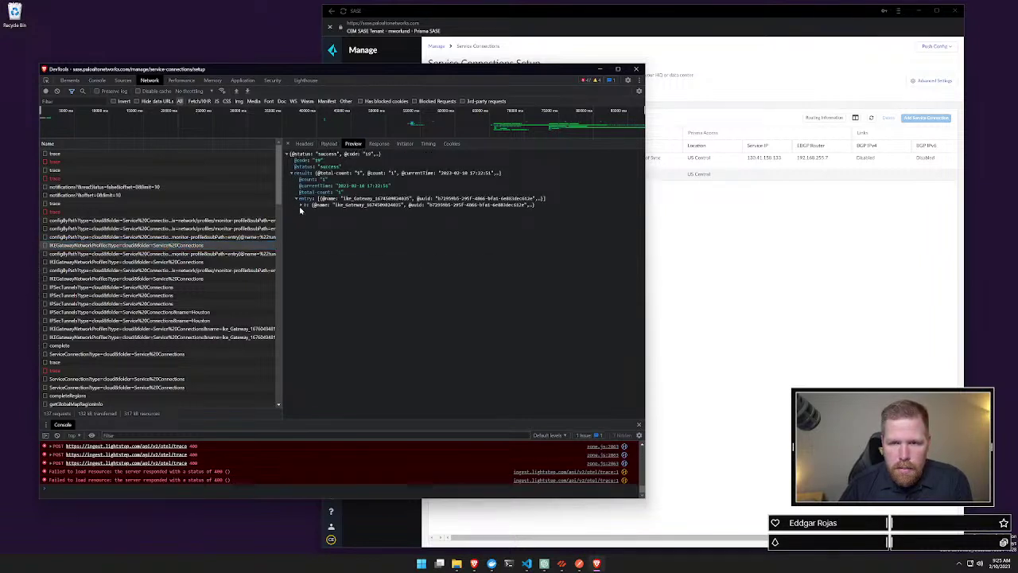
pyautogui.click(302, 205)
pyautogui.click(316, 231)
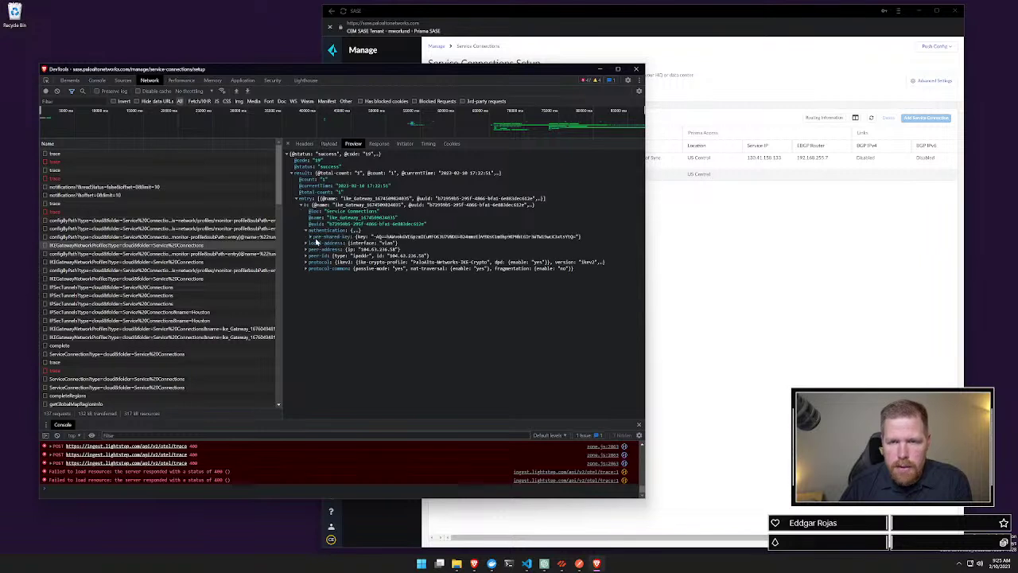
pyautogui.click(322, 238)
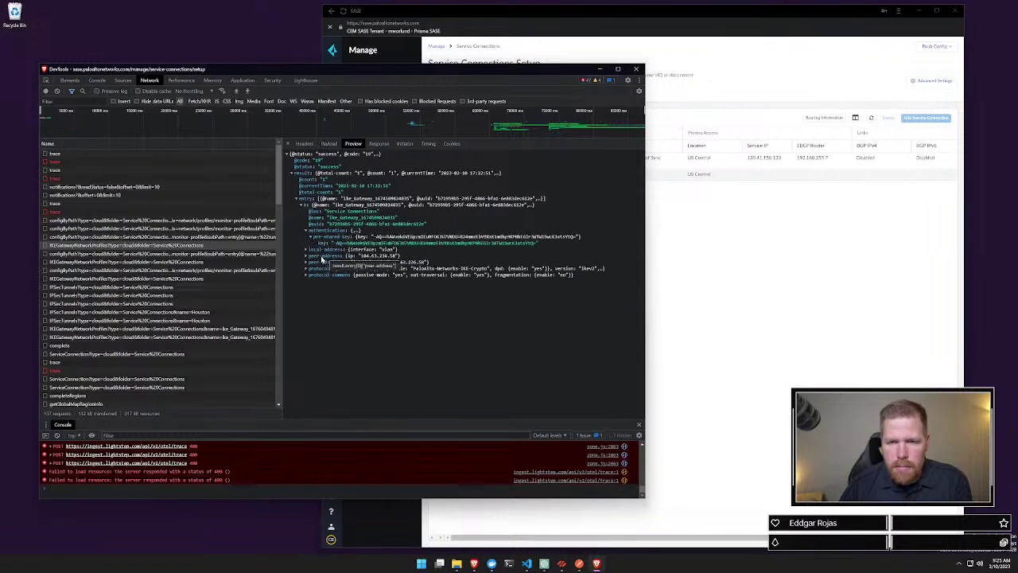
pyautogui.click(322, 249)
pyautogui.click(318, 262)
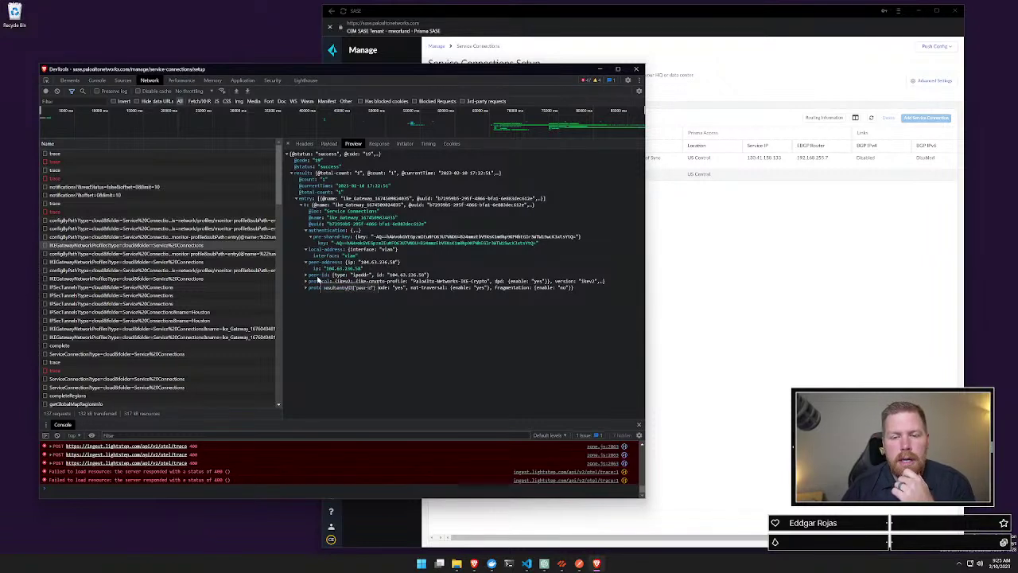
pyautogui.click(318, 276)
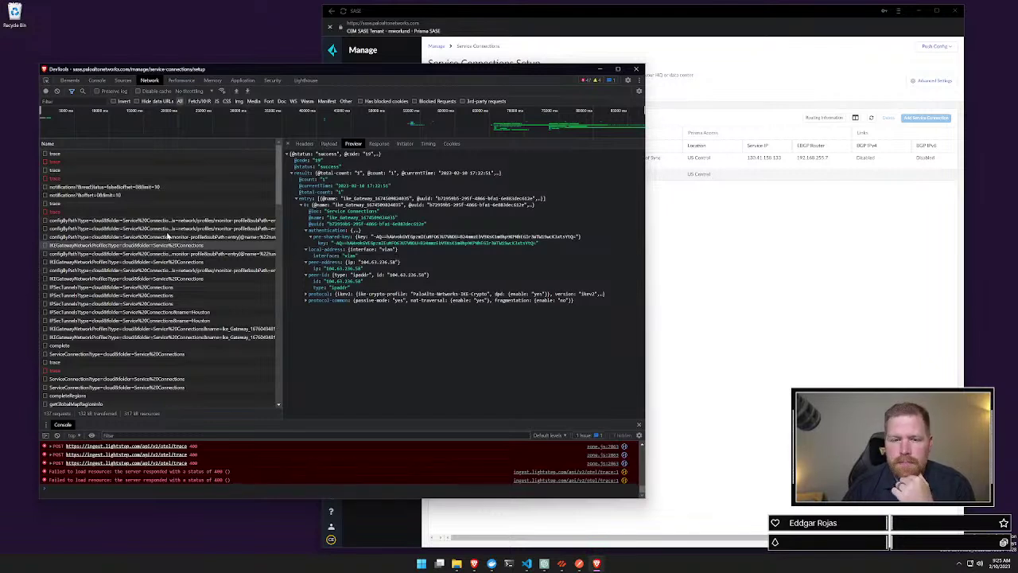
# Step: Check another configByPath request's response, then close DevTools
pyautogui.click(125, 253)
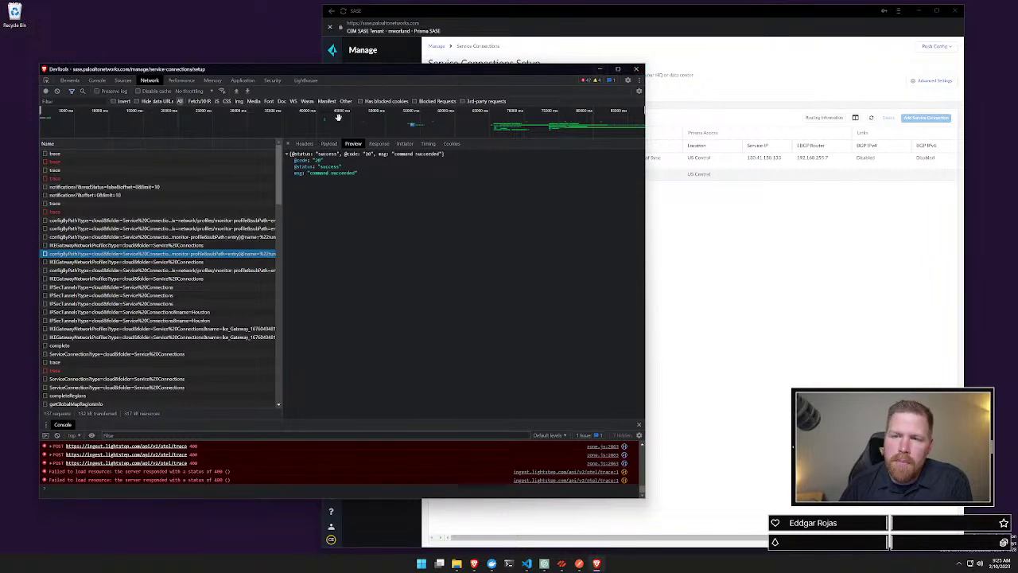
pyautogui.scroll(-10, 156, 272)
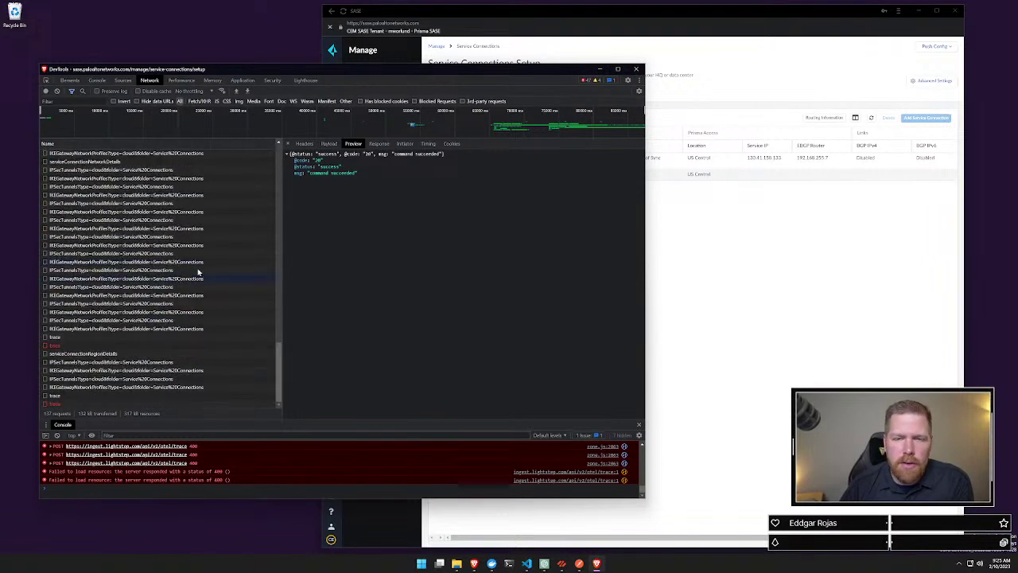
pyautogui.click(637, 70)
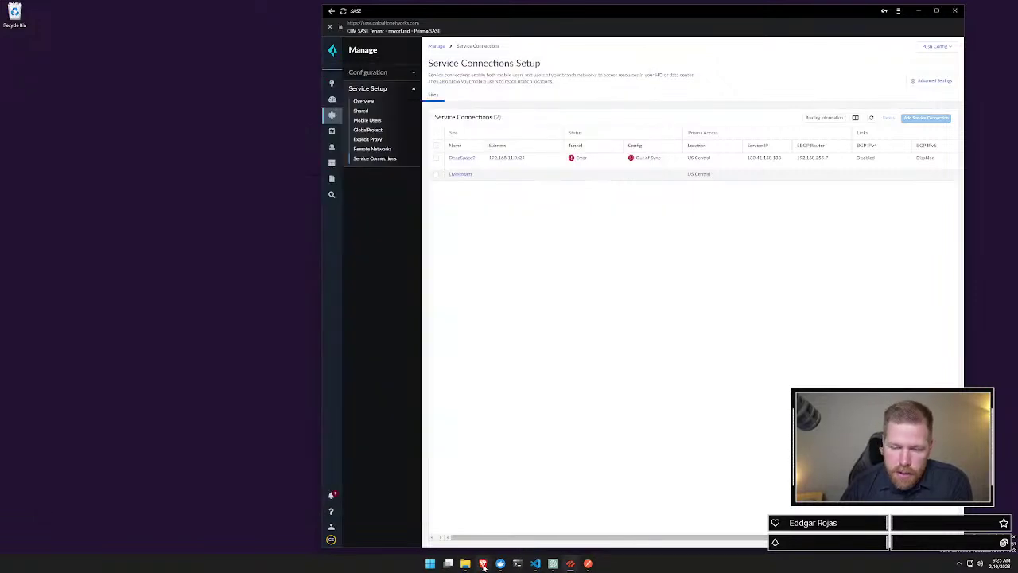
# Step: Snap the pan.dev service connection docs to the left half of the screen
pyautogui.click(482, 563)
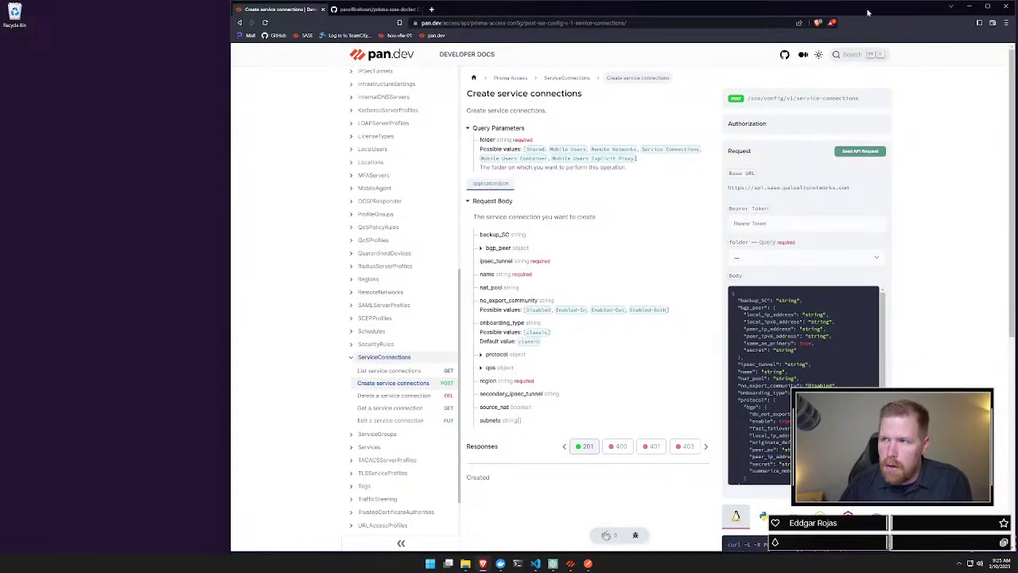
pyautogui.moveTo(860, 13); pyautogui.dragTo(0, 191)
pyautogui.click(267, 196)
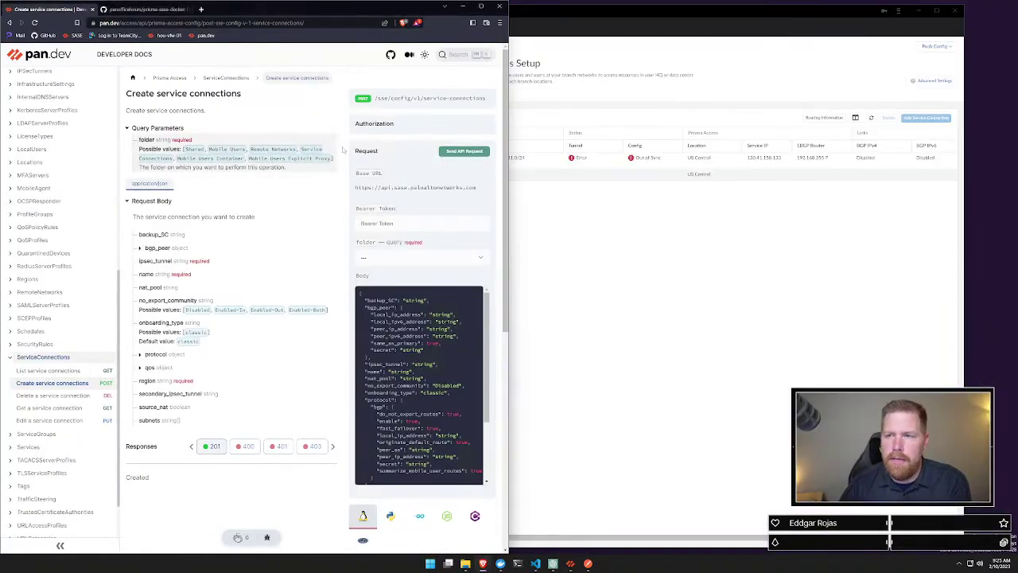
# Step: Open DeepSpace9's service connection details twice, returning to the Service Connections list each time
pyautogui.click(741, 100)
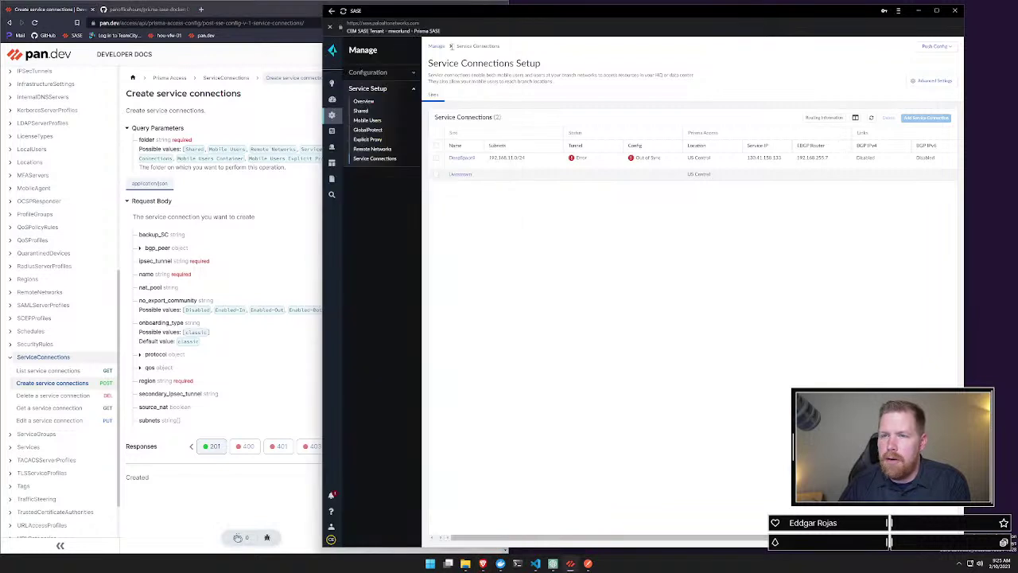
pyautogui.click(461, 157)
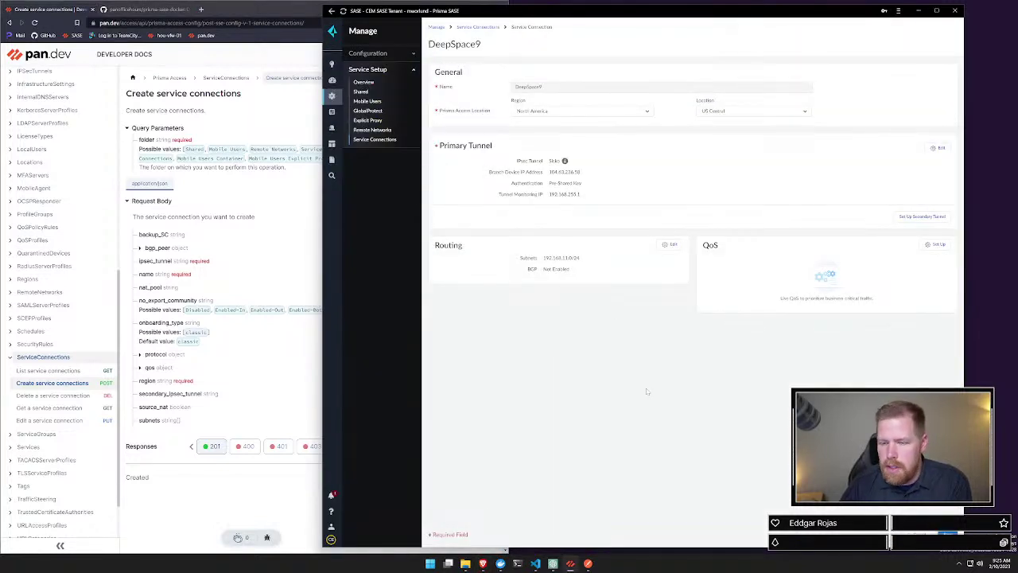
pyautogui.click(494, 27)
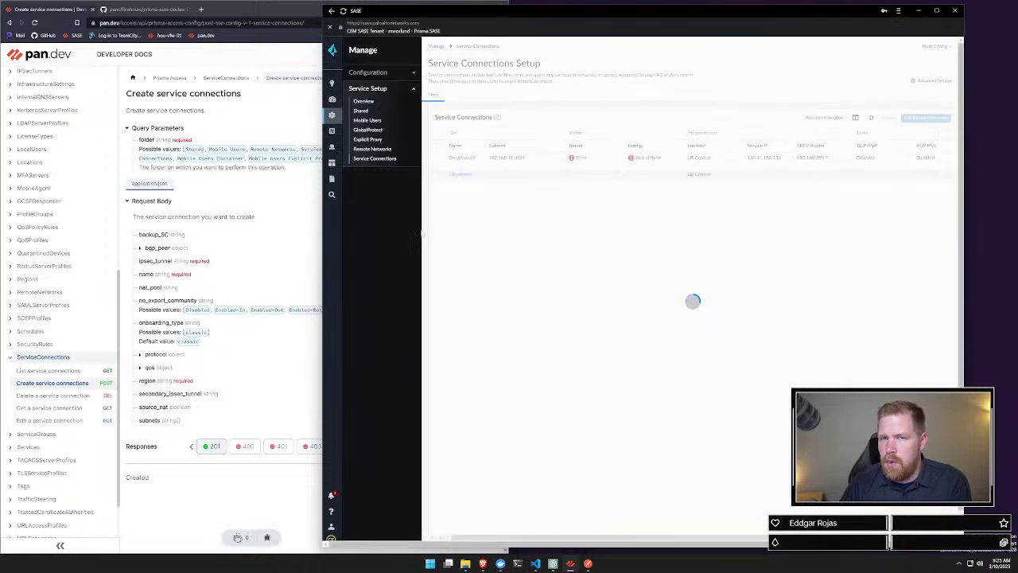
pyautogui.click(461, 143)
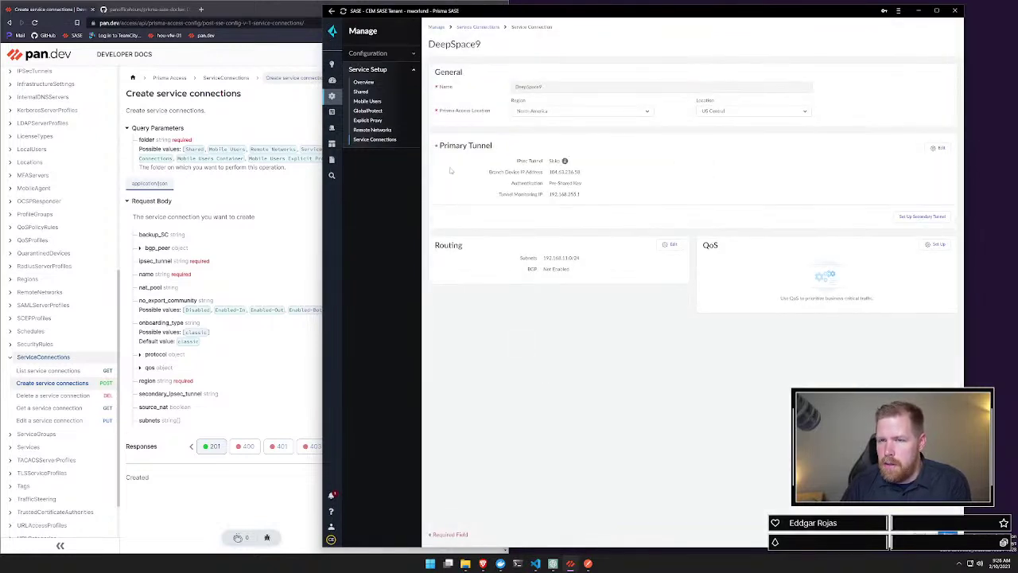
pyautogui.click(373, 140)
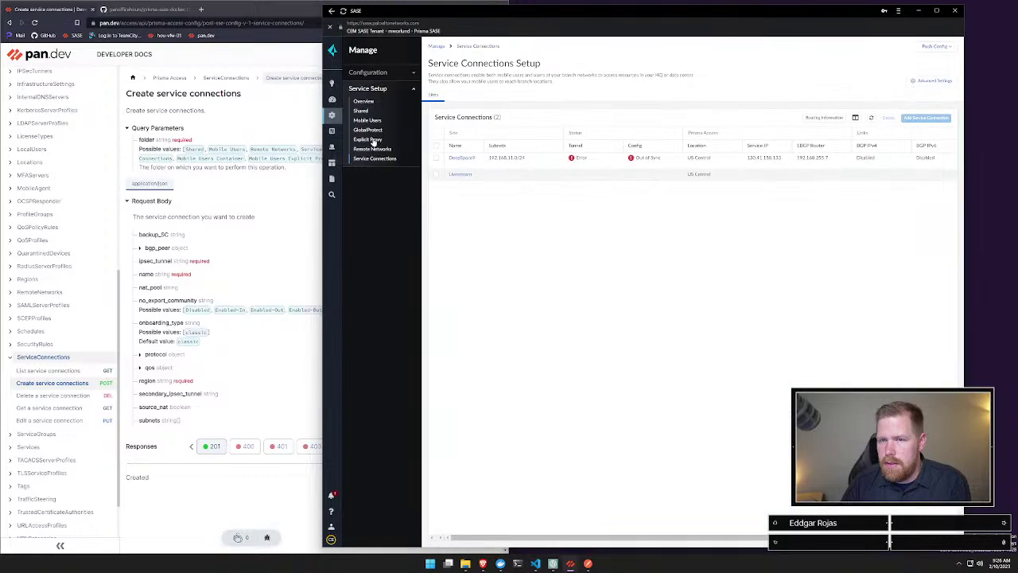
# Step: Open Postman in a smaller, taller window, minimize Prisma SASE, and collapse ipsec-crypto-profiles
pyautogui.click(587, 564)
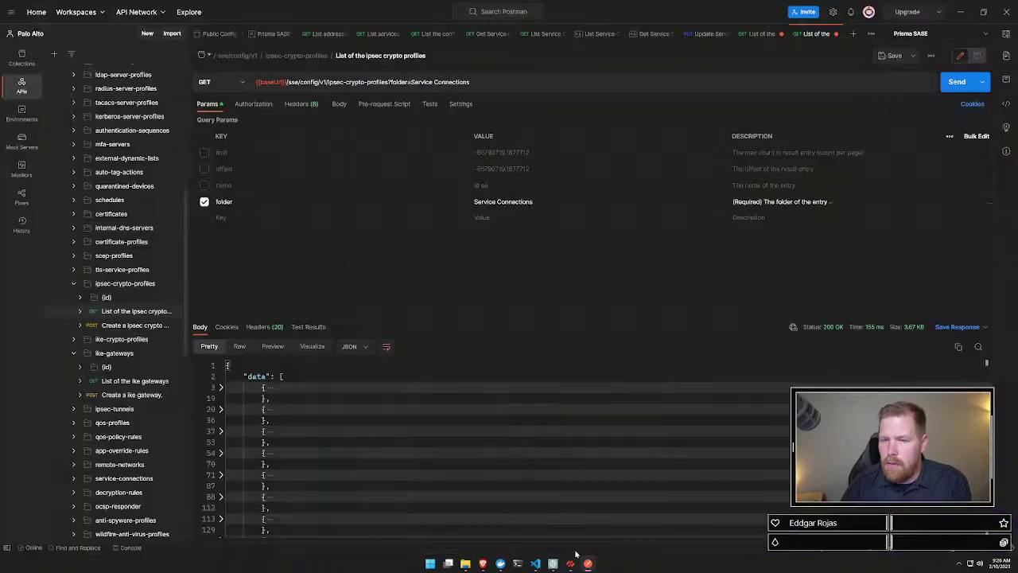
pyautogui.moveTo(497, 11); pyautogui.dragTo(603, 132)
pyautogui.click(918, 11)
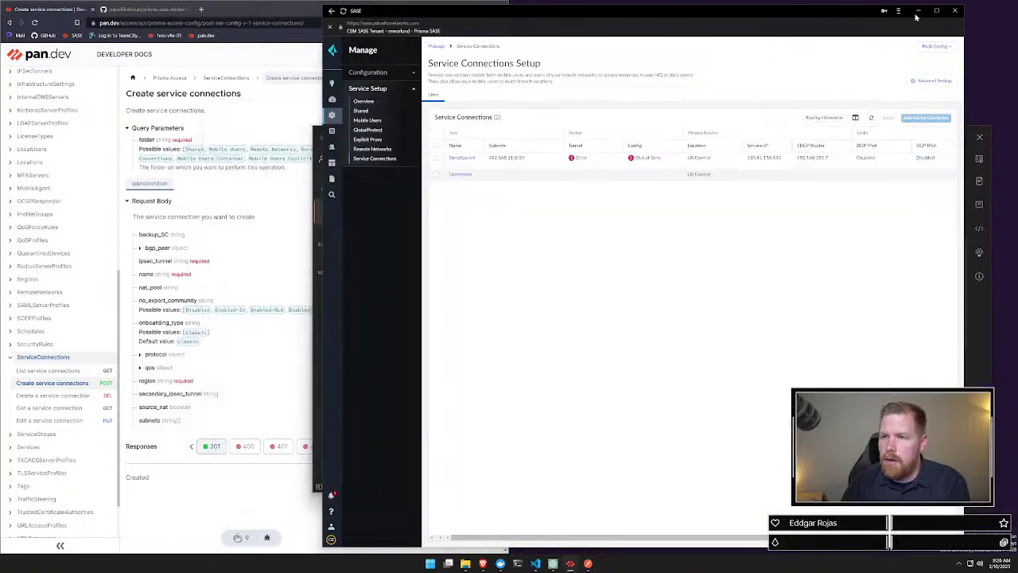
pyautogui.moveTo(546, 126); pyautogui.dragTo(539, 44)
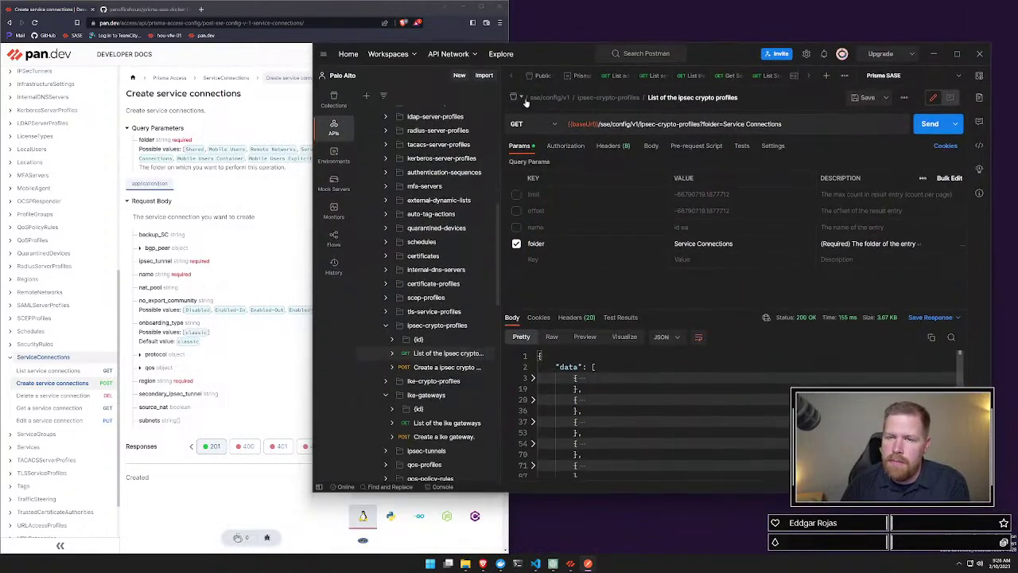
pyautogui.click(385, 325)
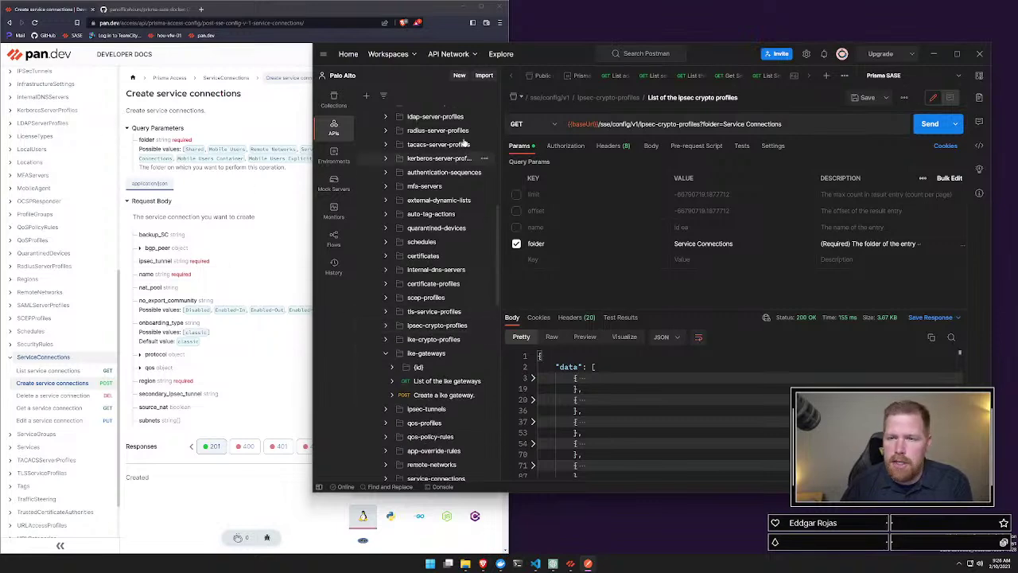
pyautogui.scroll(9, 428, 279)
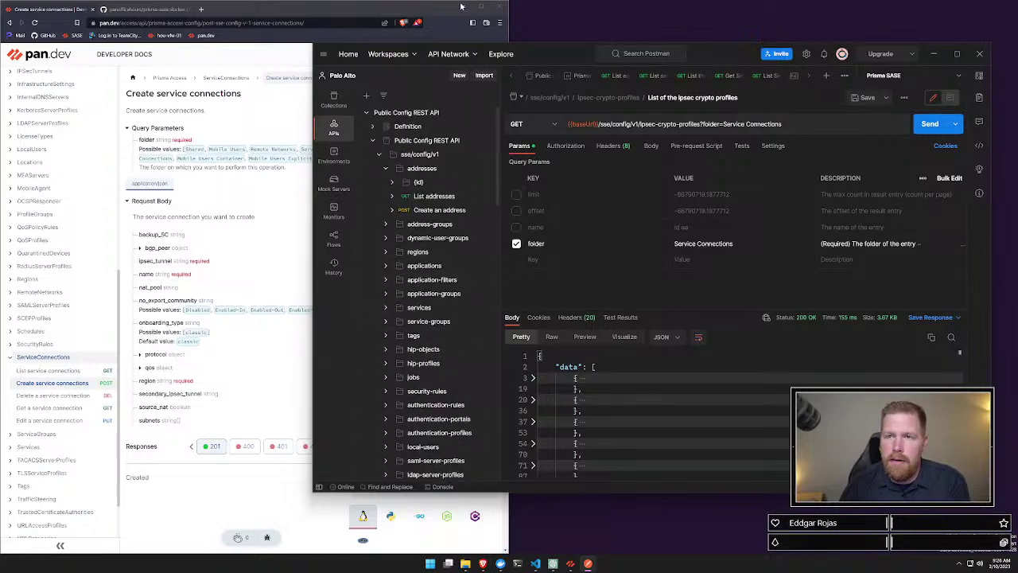